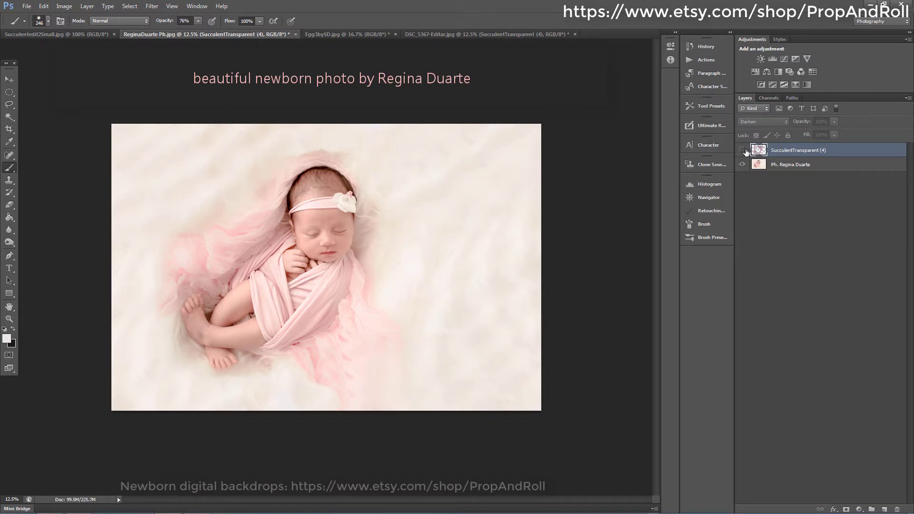
- Show the SucculentTransparent (4) layer and compare the Normal and Darken blending modes, keeping Darken
{"action": "left_click", "coordinate": [742, 151]}
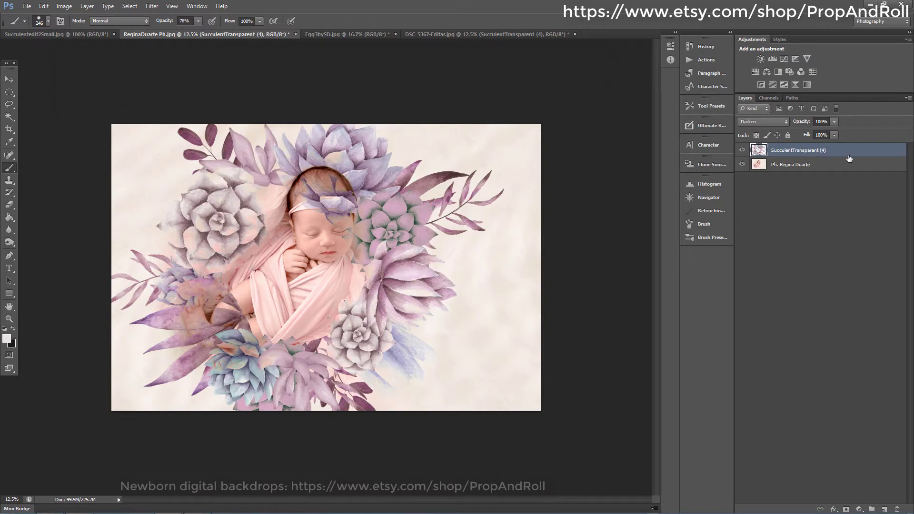
{"action": "left_click", "coordinate": [780, 122]}
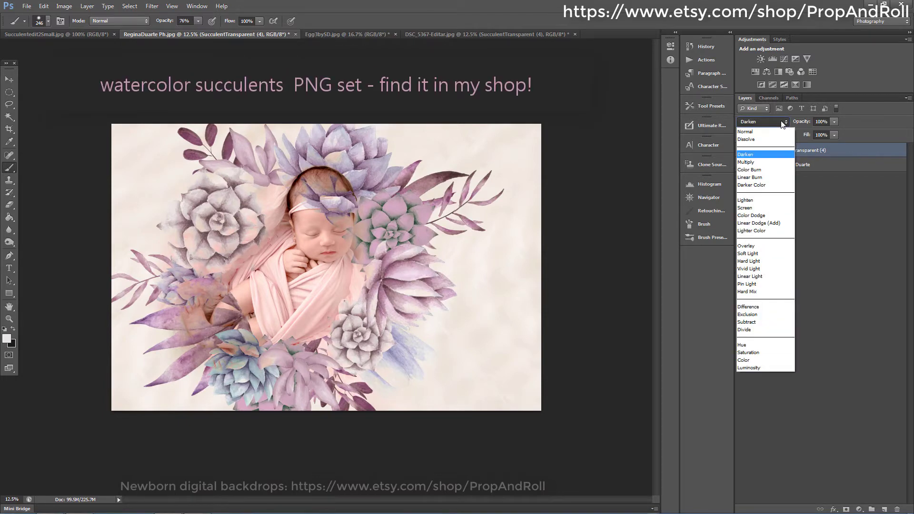
{"action": "left_click", "coordinate": [763, 126]}
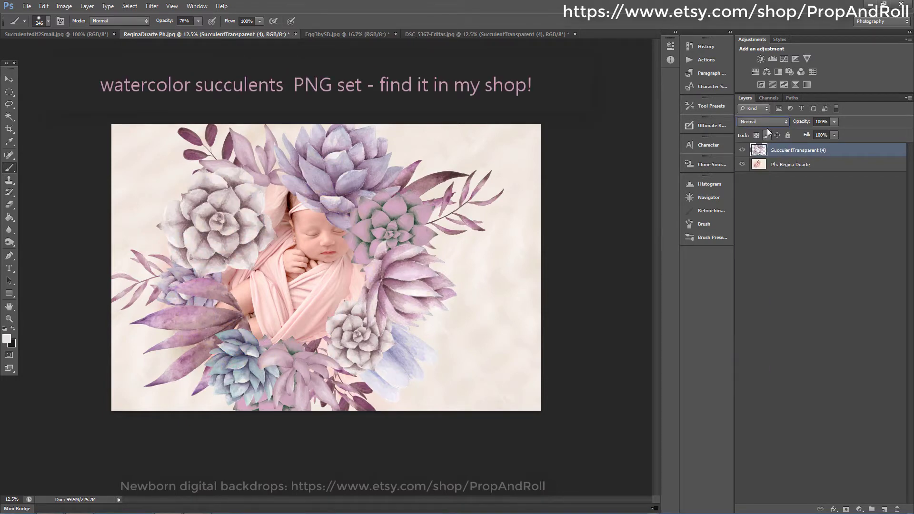
{"action": "left_click", "coordinate": [776, 120]}
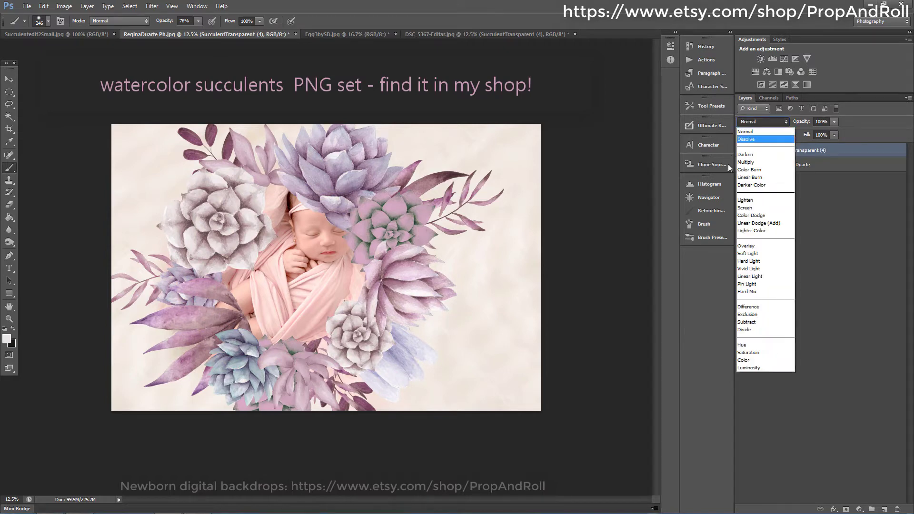
{"action": "left_click", "coordinate": [758, 155]}
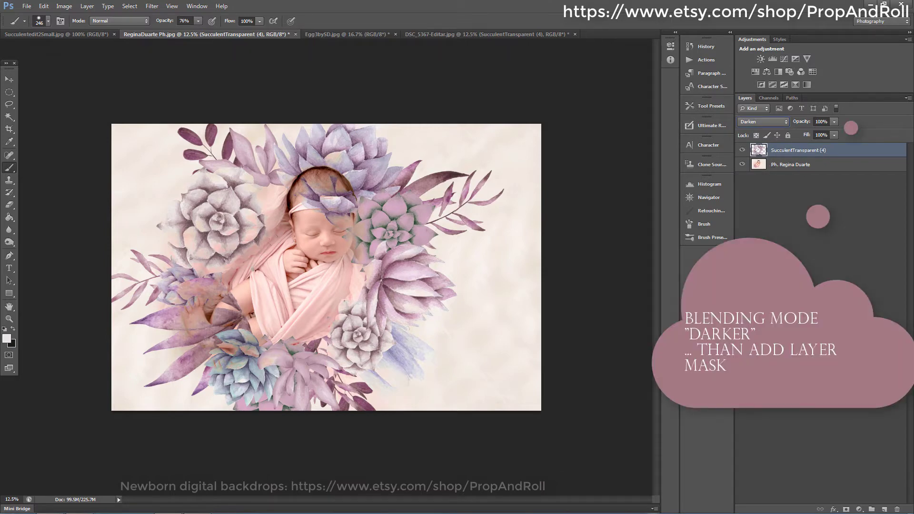
- Add a layer mask to the succulent layer and lower the layer's opacity to 35%
{"action": "left_click", "coordinate": [846, 509]}
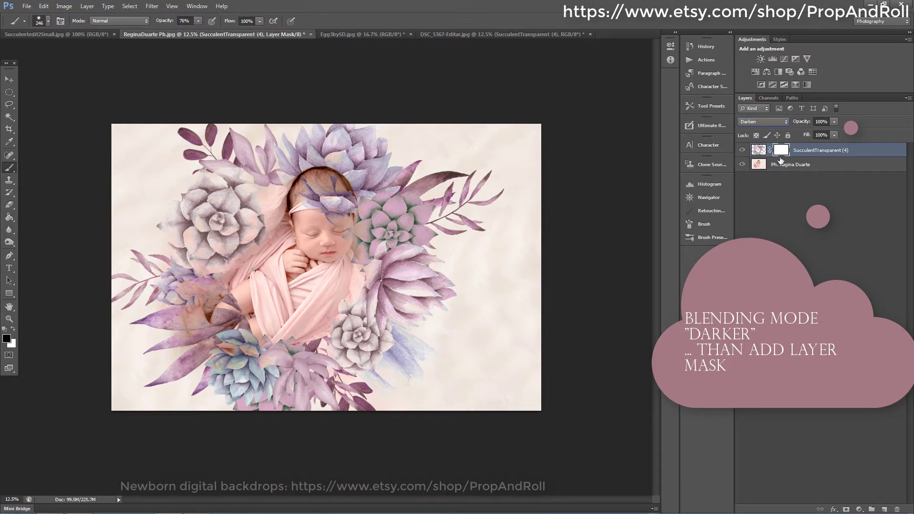
{"action": "left_click", "coordinate": [759, 149]}
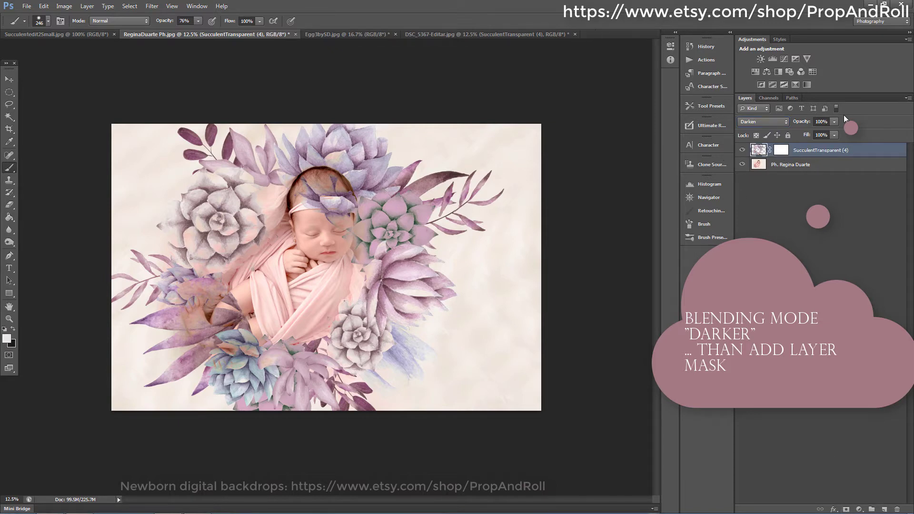
{"action": "left_click_drag", "start_coordinate": [812, 132], "coordinate": [802, 130]}
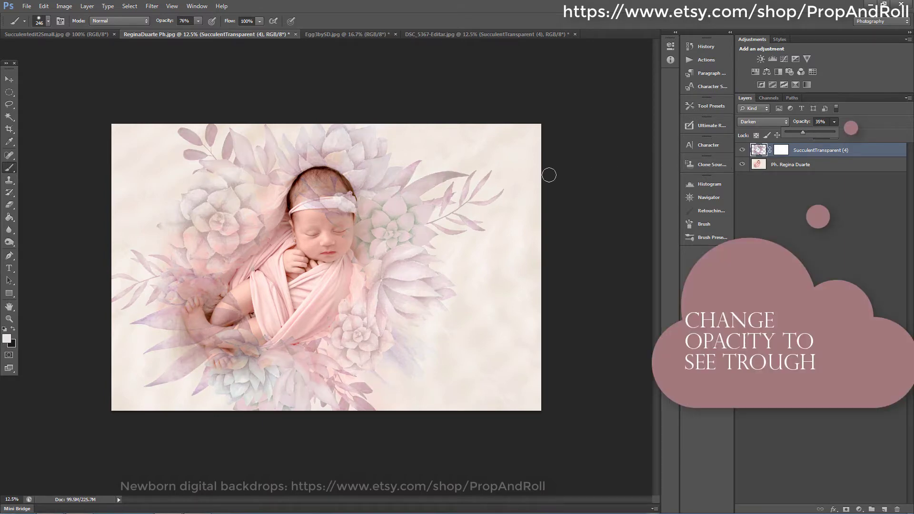
- Paint black on the succulent layer's mask to clear the design from the baby's head, body, legs and feet
{"action": "key", "text": "ctrl+plus"}
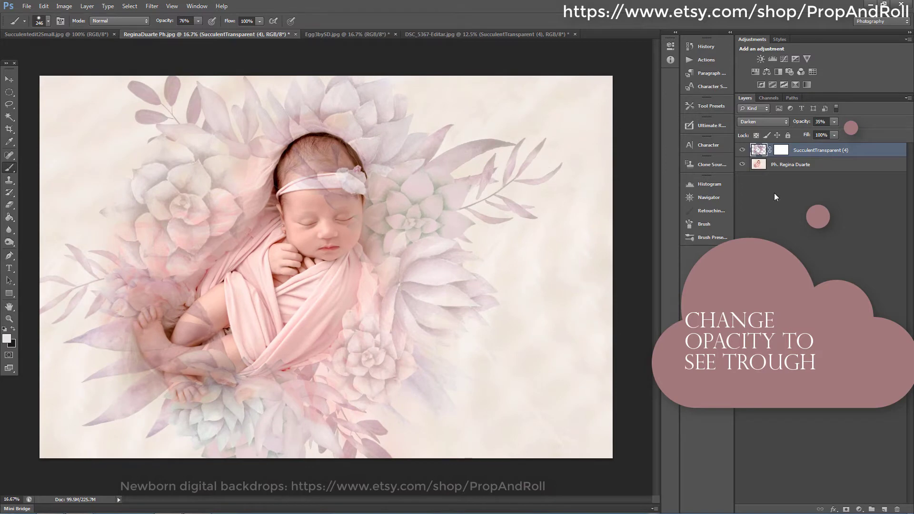
{"action": "left_click", "coordinate": [785, 152]}
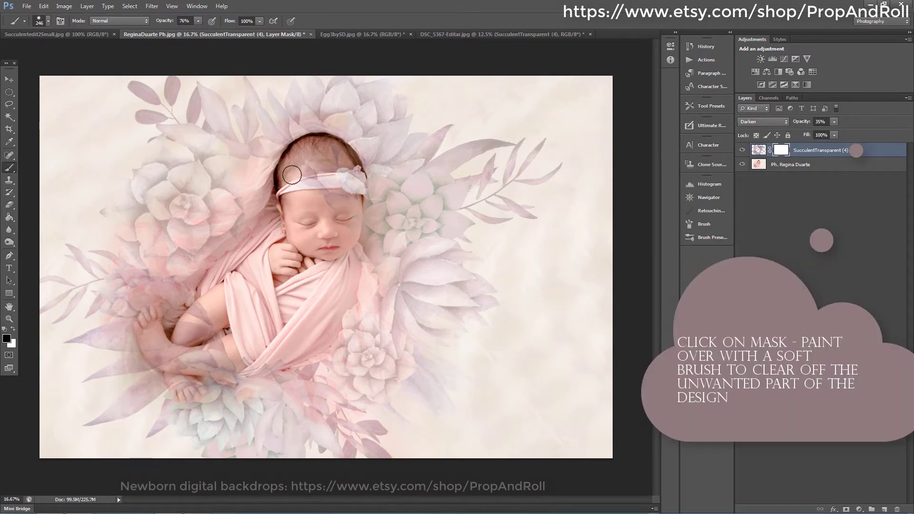
{"action": "mouse_move", "coordinate": [292, 174]}
{"action": "left_mouse_down"}
{"action": "mouse_move", "coordinate": [321, 184]}
{"action": "mouse_move", "coordinate": [331, 214]}
{"action": "mouse_move", "coordinate": [340, 179]}
{"action": "mouse_move", "coordinate": [352, 193]}
{"action": "mouse_move", "coordinate": [344, 159]}
{"action": "mouse_move", "coordinate": [329, 166]}
{"action": "mouse_move", "coordinate": [337, 147]}
{"action": "mouse_move", "coordinate": [295, 148]}
{"action": "mouse_move", "coordinate": [289, 160]}
{"action": "mouse_move", "coordinate": [323, 144]}
{"action": "mouse_move", "coordinate": [292, 168]}
{"action": "mouse_move", "coordinate": [287, 226]}
{"action": "mouse_move", "coordinate": [294, 210]}
{"action": "mouse_move", "coordinate": [259, 239]}
{"action": "mouse_move", "coordinate": [233, 285]}
{"action": "mouse_move", "coordinate": [210, 290]}
{"action": "mouse_move", "coordinate": [179, 345]}
{"action": "mouse_move", "coordinate": [220, 310]}
{"action": "mouse_move", "coordinate": [222, 318]}
{"action": "mouse_move", "coordinate": [213, 308]}
{"action": "mouse_move", "coordinate": [181, 331]}
{"action": "mouse_move", "coordinate": [213, 314]}
{"action": "left_mouse_up"}
{"action": "left_click_drag", "start_coordinate": [213, 314], "coordinate": [208, 343]}
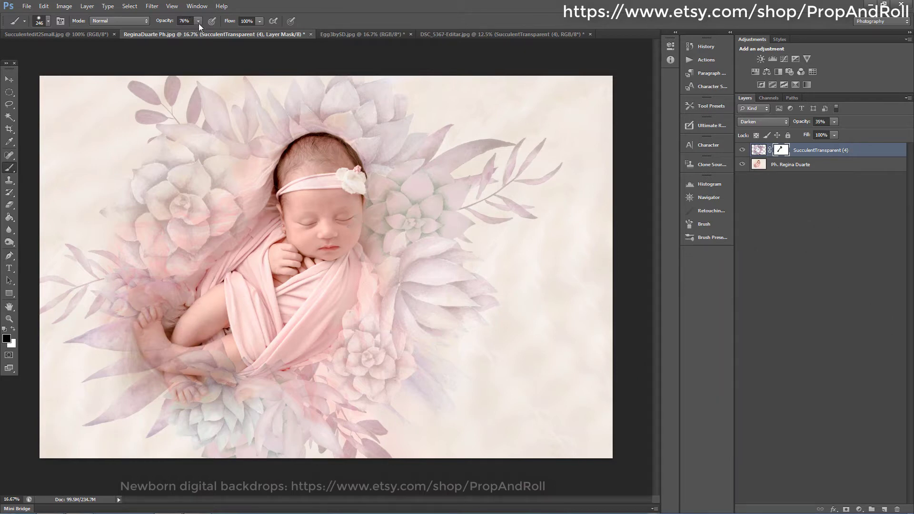
{"action": "mouse_move", "coordinate": [154, 324]}
{"action": "left_mouse_down"}
{"action": "mouse_move", "coordinate": [163, 360]}
{"action": "mouse_move", "coordinate": [171, 360]}
{"action": "mouse_move", "coordinate": [155, 338]}
{"action": "mouse_move", "coordinate": [213, 374]}
{"action": "mouse_move", "coordinate": [230, 359]}
{"action": "mouse_move", "coordinate": [170, 361]}
{"action": "mouse_move", "coordinate": [151, 339]}
{"action": "mouse_move", "coordinate": [152, 314]}
{"action": "mouse_move", "coordinate": [178, 383]}
{"action": "mouse_move", "coordinate": [194, 393]}
{"action": "mouse_move", "coordinate": [188, 382]}
{"action": "mouse_move", "coordinate": [200, 386]}
{"action": "mouse_move", "coordinate": [271, 356]}
{"action": "mouse_move", "coordinate": [213, 367]}
{"action": "mouse_move", "coordinate": [247, 330]}
{"action": "mouse_move", "coordinate": [251, 357]}
{"action": "mouse_move", "coordinate": [340, 301]}
{"action": "mouse_move", "coordinate": [346, 267]}
{"action": "mouse_move", "coordinate": [359, 279]}
{"action": "mouse_move", "coordinate": [320, 342]}
{"action": "mouse_move", "coordinate": [235, 369]}
{"action": "mouse_move", "coordinate": [365, 286]}
{"action": "mouse_move", "coordinate": [367, 271]}
{"action": "mouse_move", "coordinate": [349, 316]}
{"action": "mouse_move", "coordinate": [363, 259]}
{"action": "mouse_move", "coordinate": [331, 159]}
{"action": "mouse_move", "coordinate": [307, 195]}
{"action": "mouse_move", "coordinate": [355, 199]}
{"action": "mouse_move", "coordinate": [353, 217]}
{"action": "mouse_move", "coordinate": [313, 235]}
{"action": "mouse_move", "coordinate": [292, 219]}
{"action": "mouse_move", "coordinate": [299, 183]}
{"action": "mouse_move", "coordinate": [292, 159]}
{"action": "mouse_move", "coordinate": [327, 150]}
{"action": "mouse_move", "coordinate": [353, 180]}
{"action": "mouse_move", "coordinate": [346, 298]}
{"action": "mouse_move", "coordinate": [319, 254]}
{"action": "mouse_move", "coordinate": [347, 245]}
{"action": "mouse_move", "coordinate": [355, 307]}
{"action": "mouse_move", "coordinate": [339, 321]}
{"action": "mouse_move", "coordinate": [270, 295]}
{"action": "mouse_move", "coordinate": [199, 319]}
{"action": "mouse_move", "coordinate": [147, 315]}
{"action": "mouse_move", "coordinate": [146, 336]}
{"action": "mouse_move", "coordinate": [181, 388]}
{"action": "mouse_move", "coordinate": [191, 386]}
{"action": "mouse_move", "coordinate": [162, 333]}
{"action": "mouse_move", "coordinate": [165, 341]}
{"action": "mouse_move", "coordinate": [214, 291]}
{"action": "mouse_move", "coordinate": [249, 272]}
{"action": "left_mouse_up"}
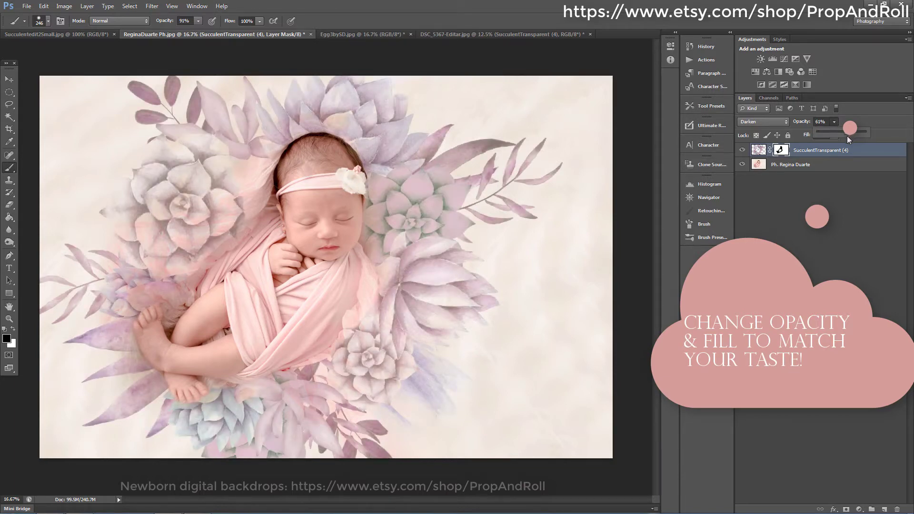
- Set the succulent layer's opacity to 61% and its fill to 71%
{"action": "left_click", "coordinate": [834, 135]}
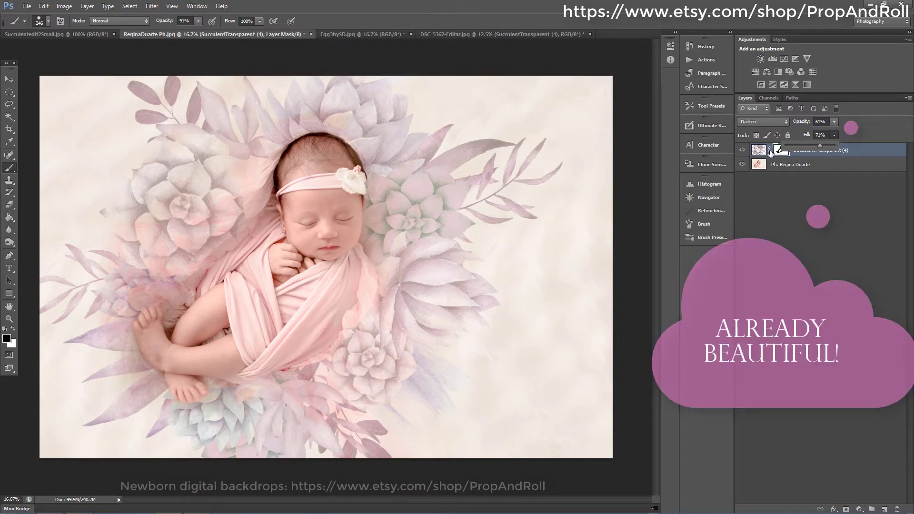
{"action": "left_click", "coordinate": [886, 126]}
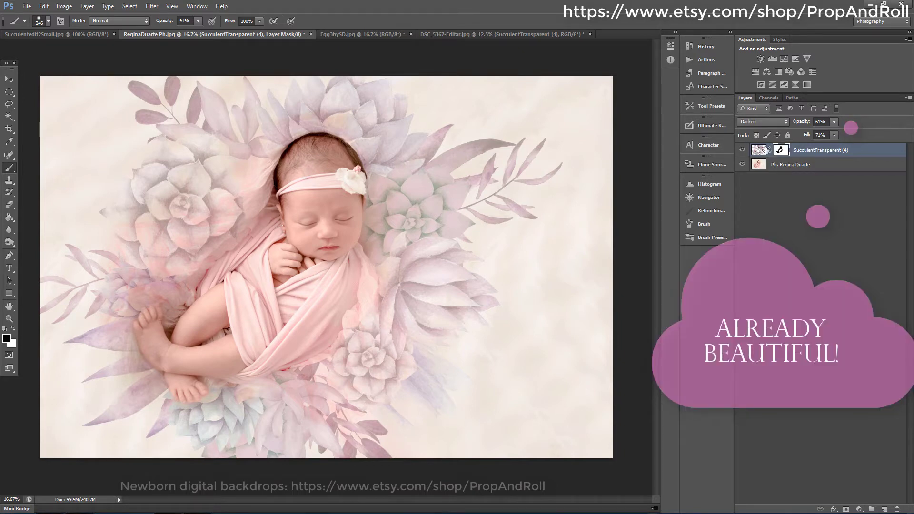
- Apply the Add Noise filter to the succulent artwork, not its mask, with 16.57% monochromatic Gaussian noise
{"action": "left_click", "coordinate": [760, 150]}
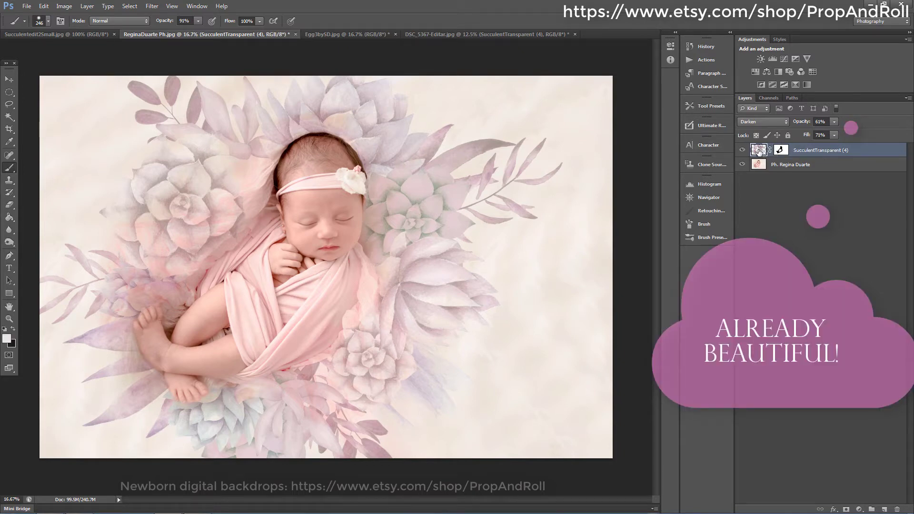
{"action": "left_click", "coordinate": [152, 7]}
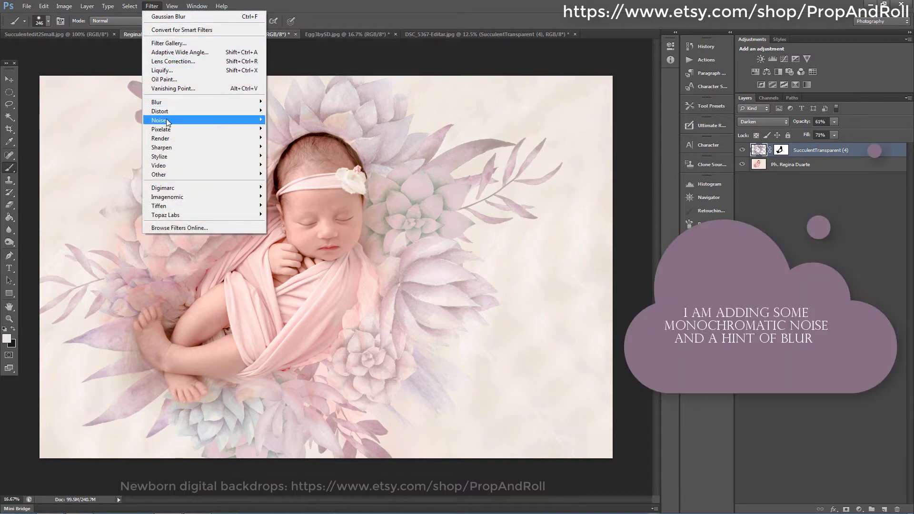
{"action": "mouse_move", "coordinate": [166, 122]}
{"action": "left_click", "coordinate": [129, 121]}
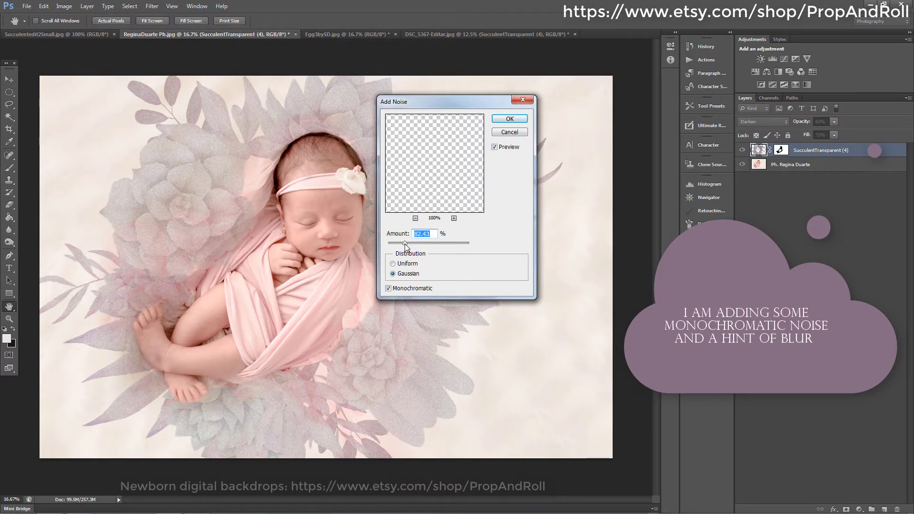
{"action": "left_click_drag", "start_coordinate": [401, 243], "coordinate": [387, 247]}
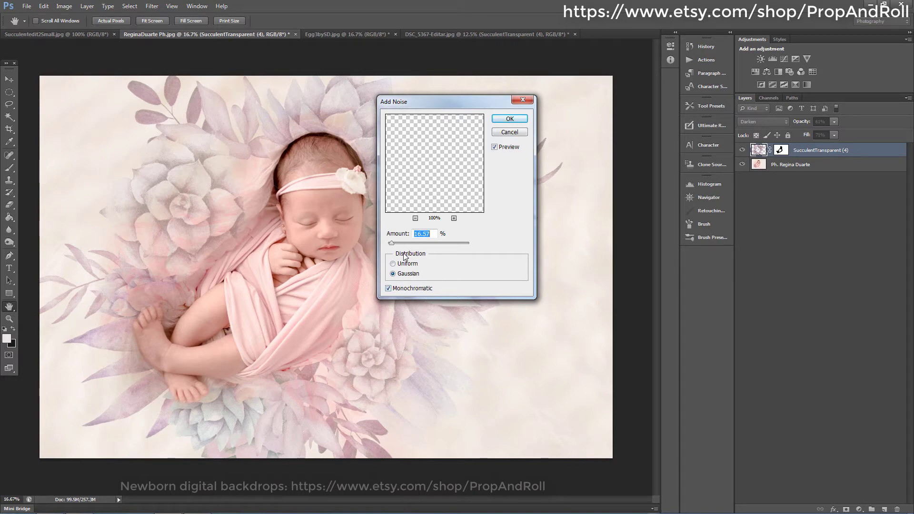
{"action": "left_click", "coordinate": [509, 119]}
{"action": "key", "text": "b"}
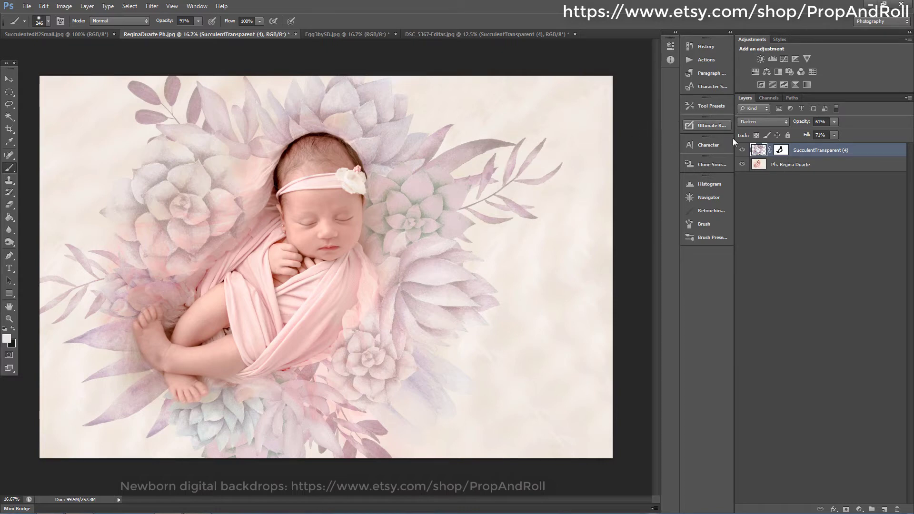
- Apply a slight Gaussian Blur to the succulent artwork
{"action": "left_click", "coordinate": [155, 8]}
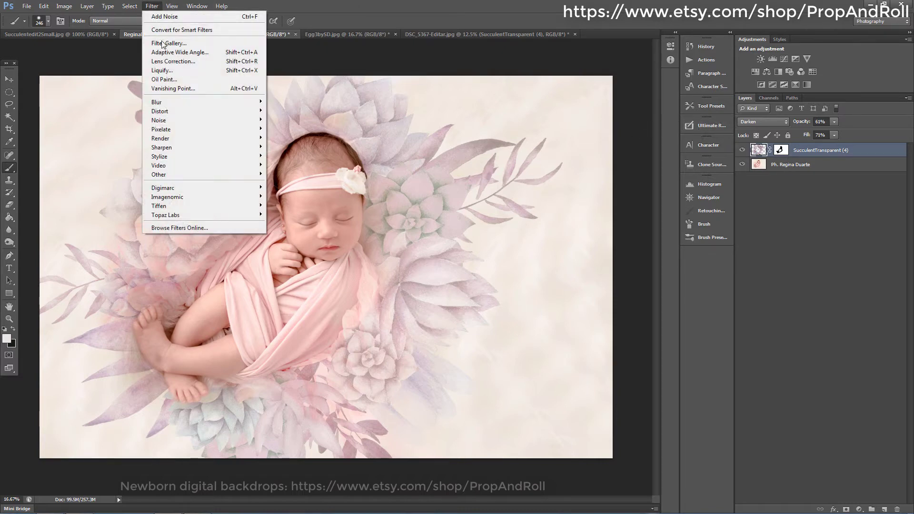
{"action": "mouse_move", "coordinate": [155, 102]}
{"action": "left_click", "coordinate": [106, 170]}
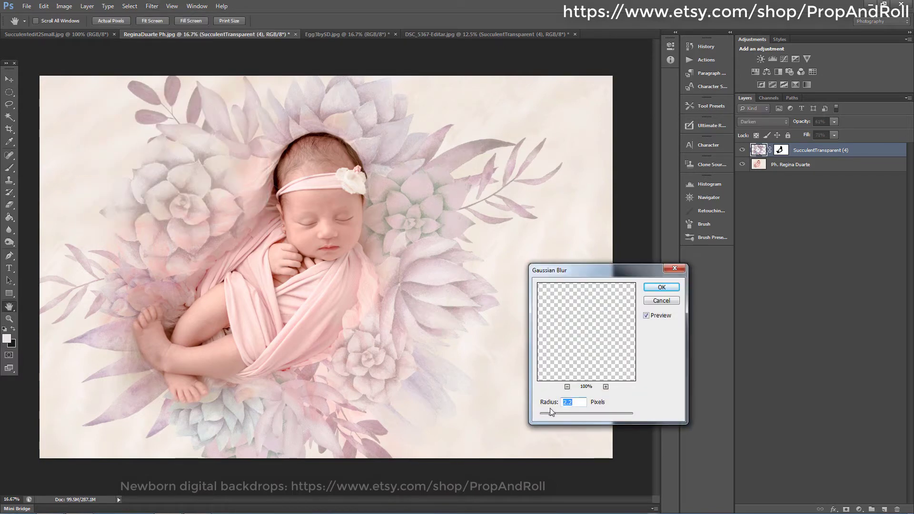
{"action": "left_click_drag", "start_coordinate": [549, 413], "coordinate": [548, 413]}
{"action": "left_click", "coordinate": [661, 288]}
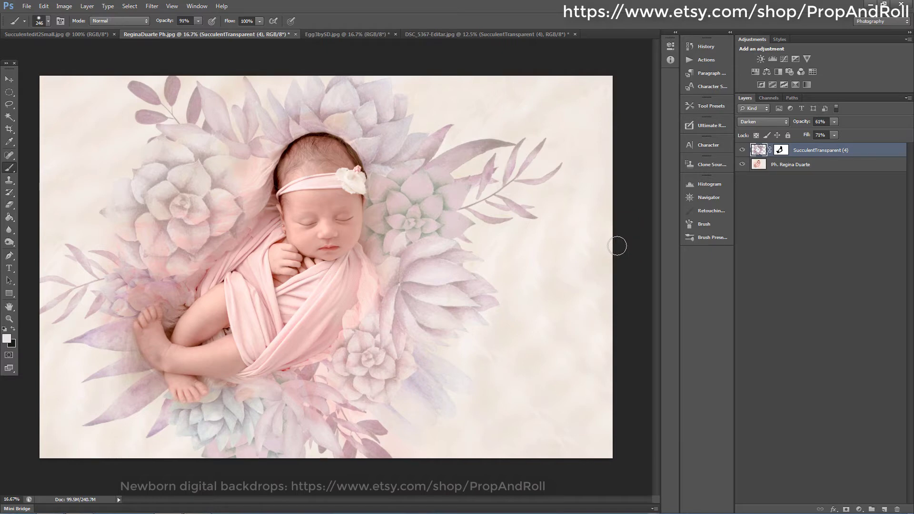
{"action": "key", "text": "ctrl+minus"}
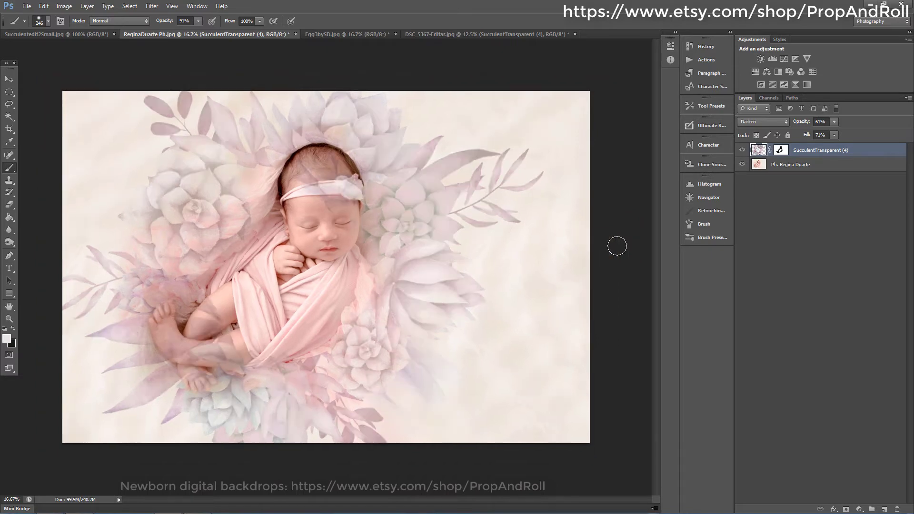
{"action": "key", "text": "ctrl+minus"}
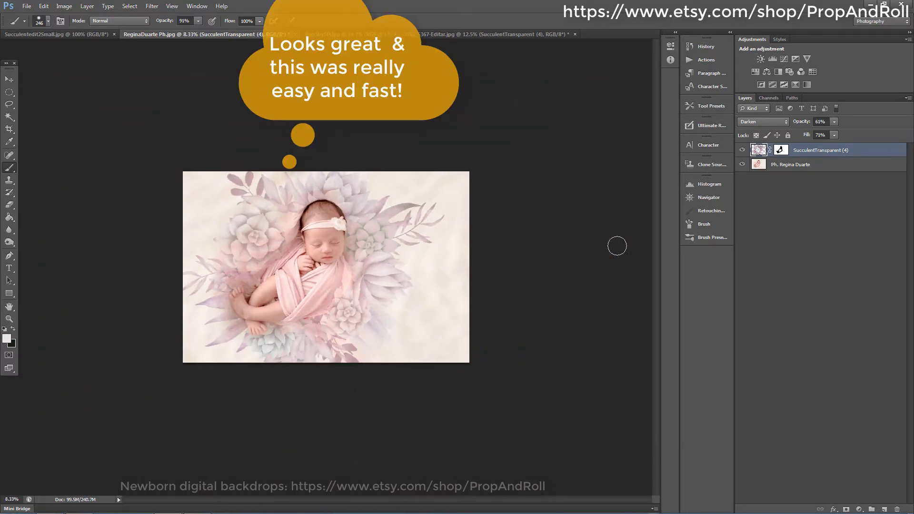
{"action": "key", "text": "ctrl+plus"}
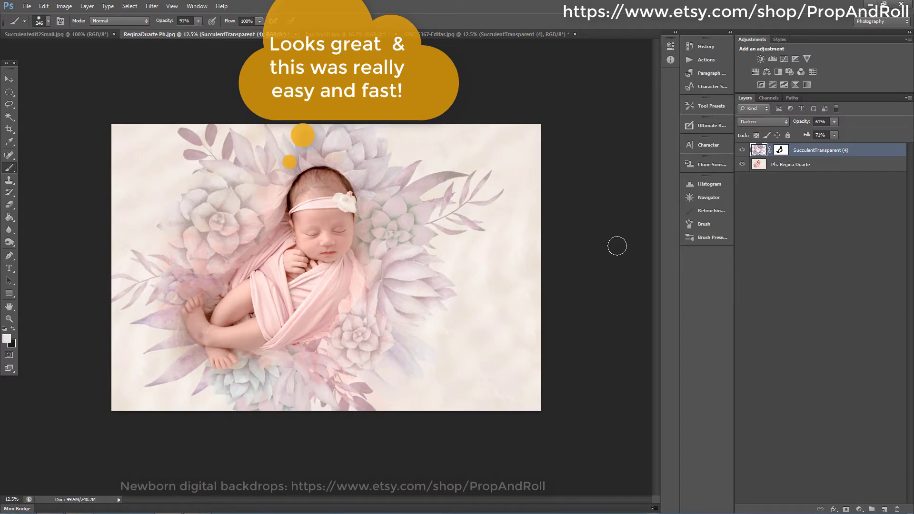
{"action": "key", "text": "ctrl+plus"}
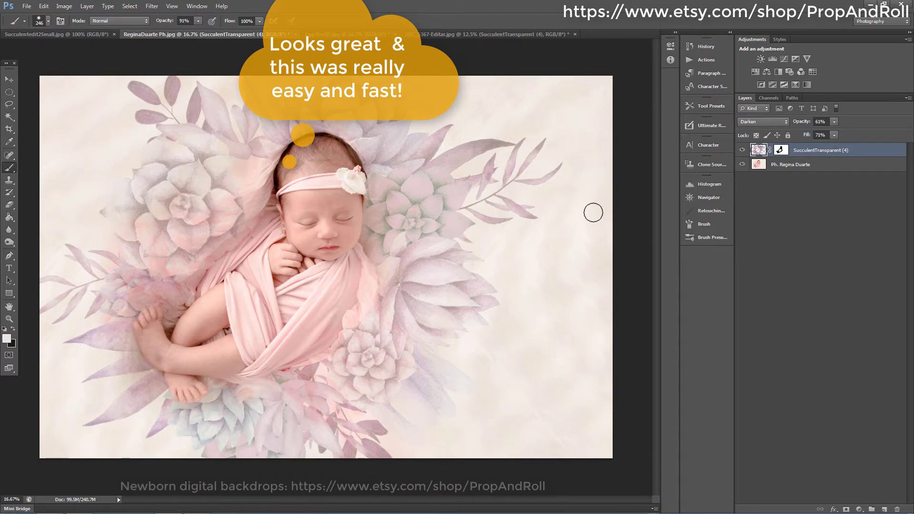
- Paint black on the succulent layer's mask with a 463 px brush at 36% opacity to fade the flowers around the baby and wrap
{"action": "left_click", "coordinate": [781, 151]}
{"action": "key", "text": "x"}
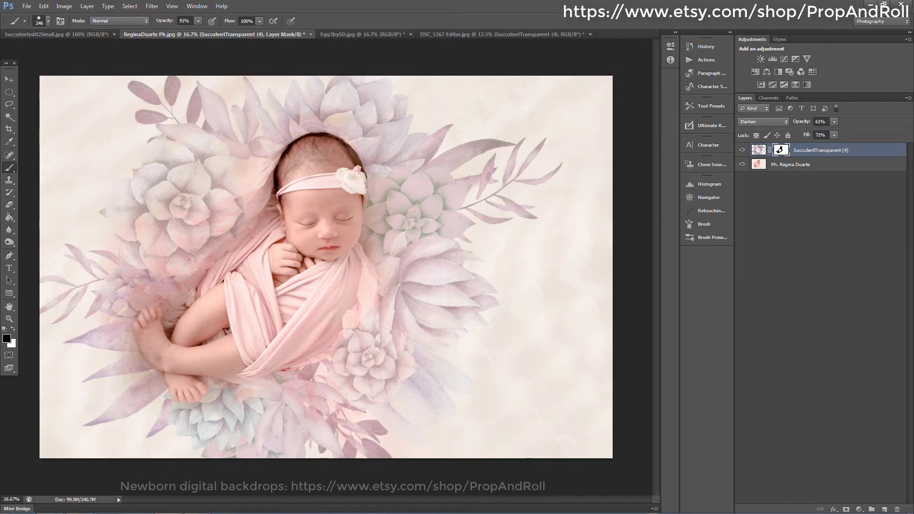
{"action": "left_click", "coordinate": [48, 21]}
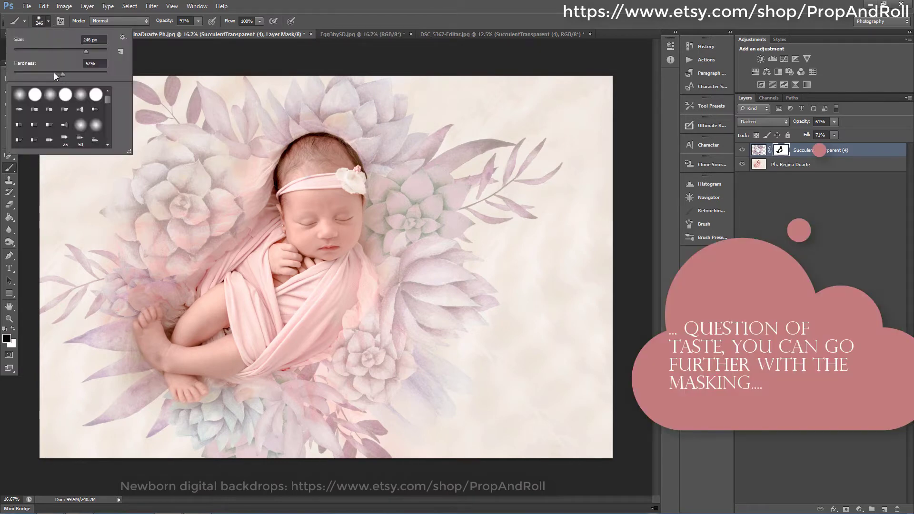
{"action": "left_click", "coordinate": [92, 50]}
{"action": "left_click", "coordinate": [198, 21]}
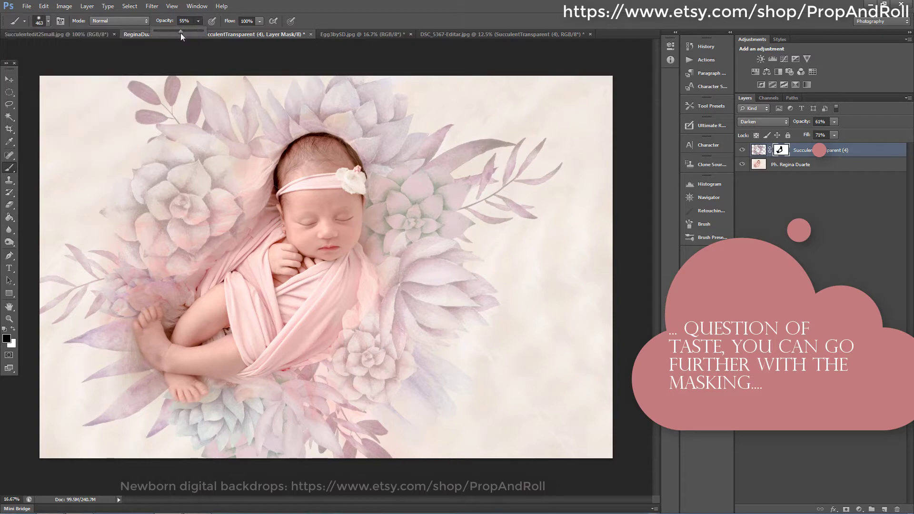
{"action": "left_click_drag", "start_coordinate": [173, 30], "coordinate": [171, 30]}
{"action": "left_click", "coordinate": [295, 136]}
{"action": "mouse_move", "coordinate": [294, 139]}
{"action": "left_mouse_down"}
{"action": "mouse_move", "coordinate": [262, 172]}
{"action": "mouse_move", "coordinate": [229, 245]}
{"action": "mouse_move", "coordinate": [177, 281]}
{"action": "mouse_move", "coordinate": [171, 312]}
{"action": "mouse_move", "coordinate": [227, 349]}
{"action": "mouse_move", "coordinate": [355, 326]}
{"action": "mouse_move", "coordinate": [320, 336]}
{"action": "mouse_move", "coordinate": [348, 314]}
{"action": "mouse_move", "coordinate": [352, 183]}
{"action": "mouse_move", "coordinate": [312, 138]}
{"action": "mouse_move", "coordinate": [272, 158]}
{"action": "mouse_move", "coordinate": [298, 132]}
{"action": "mouse_move", "coordinate": [328, 170]}
{"action": "left_mouse_up"}
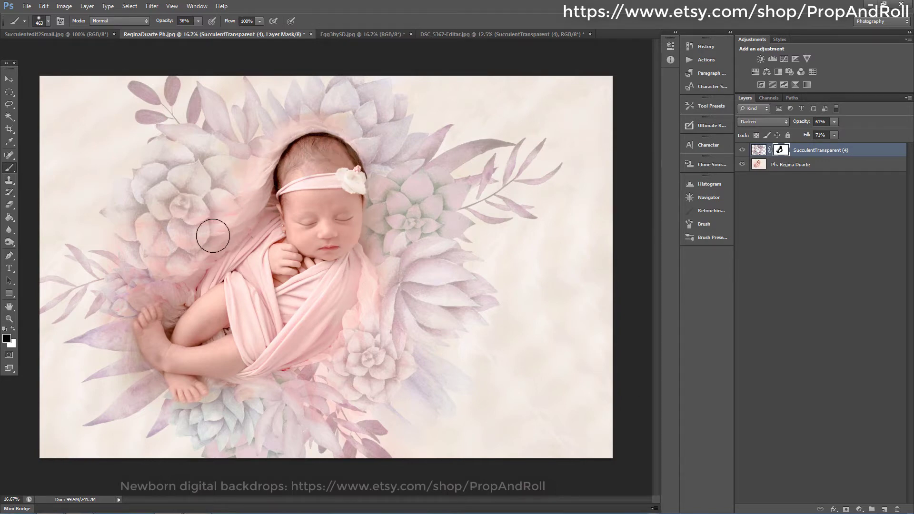
{"action": "mouse_move", "coordinate": [137, 245]}
{"action": "left_mouse_down"}
{"action": "mouse_move", "coordinate": [226, 252]}
{"action": "mouse_move", "coordinate": [165, 266]}
{"action": "mouse_move", "coordinate": [156, 293]}
{"action": "left_mouse_up"}
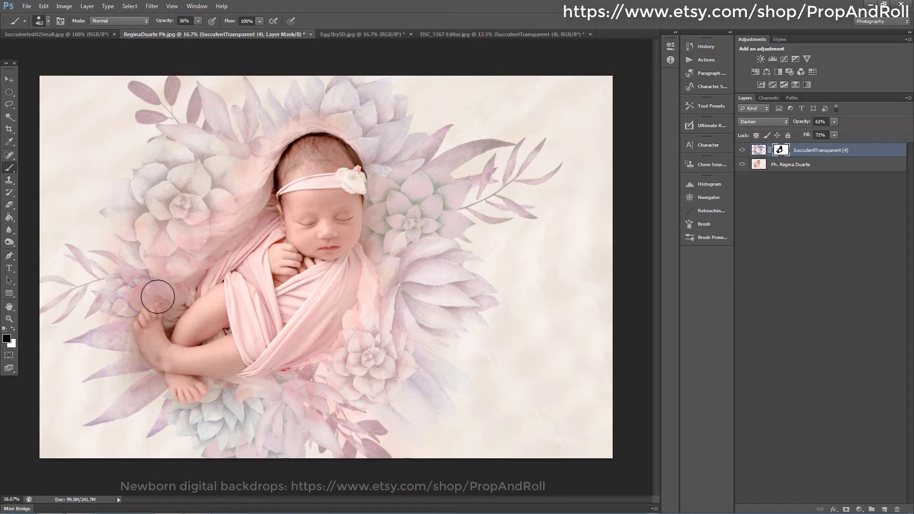
{"action": "mouse_move", "coordinate": [195, 420]}
{"action": "left_mouse_down"}
{"action": "mouse_move", "coordinate": [164, 332]}
{"action": "mouse_move", "coordinate": [142, 328]}
{"action": "mouse_move", "coordinate": [168, 362]}
{"action": "mouse_move", "coordinate": [154, 345]}
{"action": "mouse_move", "coordinate": [139, 359]}
{"action": "mouse_move", "coordinate": [238, 374]}
{"action": "mouse_move", "coordinate": [169, 410]}
{"action": "mouse_move", "coordinate": [120, 414]}
{"action": "mouse_move", "coordinate": [221, 444]}
{"action": "mouse_move", "coordinate": [218, 430]}
{"action": "mouse_move", "coordinate": [247, 387]}
{"action": "mouse_move", "coordinate": [214, 356]}
{"action": "mouse_move", "coordinate": [300, 367]}
{"action": "mouse_move", "coordinate": [224, 386]}
{"action": "mouse_move", "coordinate": [297, 364]}
{"action": "mouse_move", "coordinate": [345, 303]}
{"action": "mouse_move", "coordinate": [348, 347]}
{"action": "left_mouse_up"}
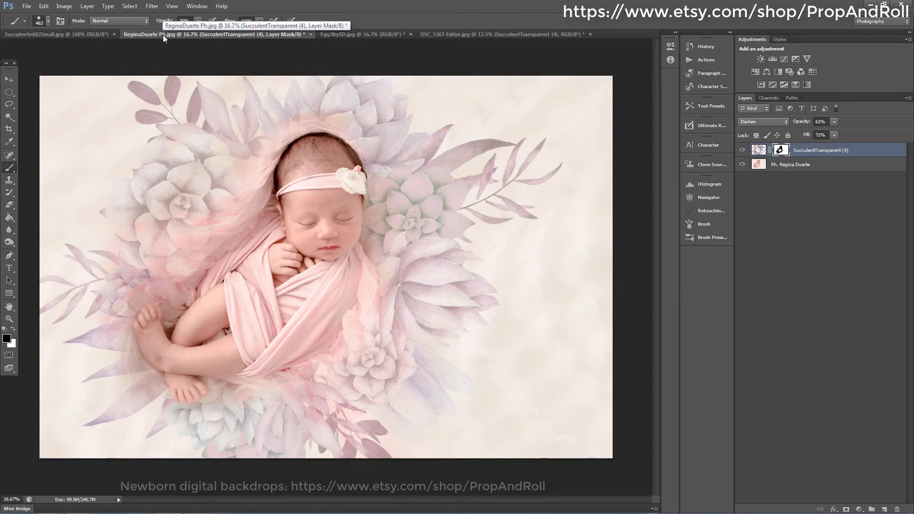
- Switch to the Egg3bySD.jpg document and preview the baby photo layer over the egg backdrop, leaving it hidden
{"action": "left_click", "coordinate": [365, 35]}
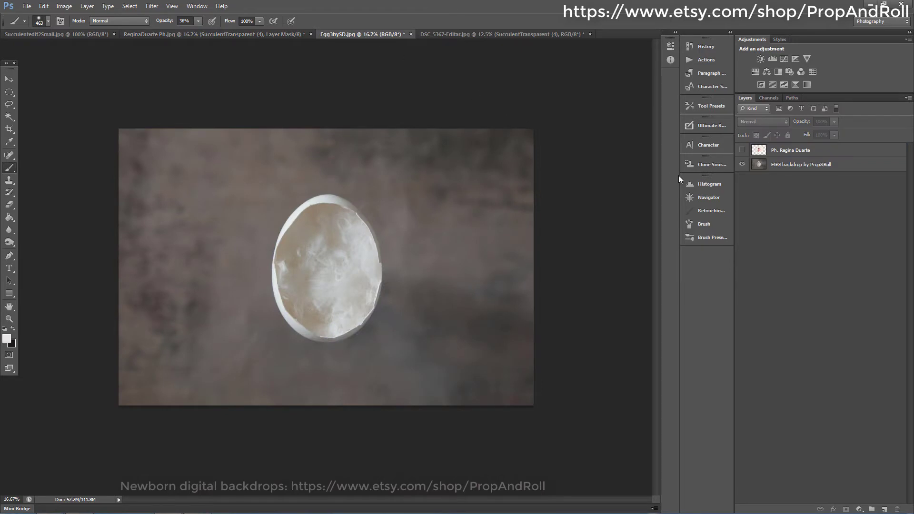
{"action": "left_click", "coordinate": [741, 151]}
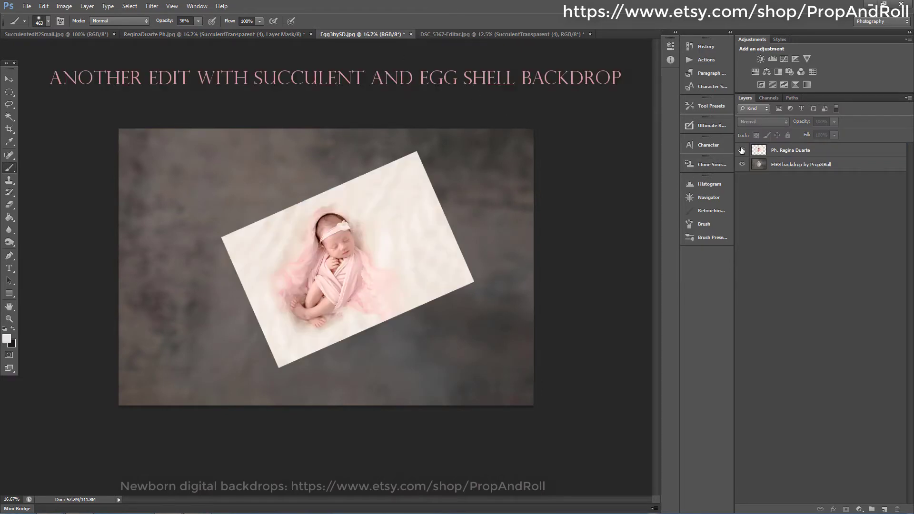
{"action": "left_click", "coordinate": [741, 150]}
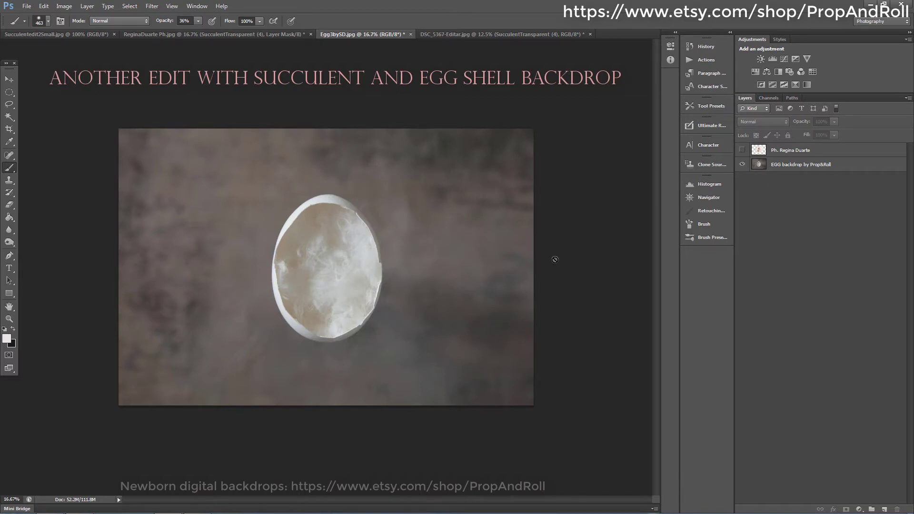
- Preview the baby photo and succulent layers over the egg backdrop, leaving the baby shown and the succulents hidden
{"action": "left_click_drag", "start_coordinate": [641, 220], "coordinate": [799, 253]}
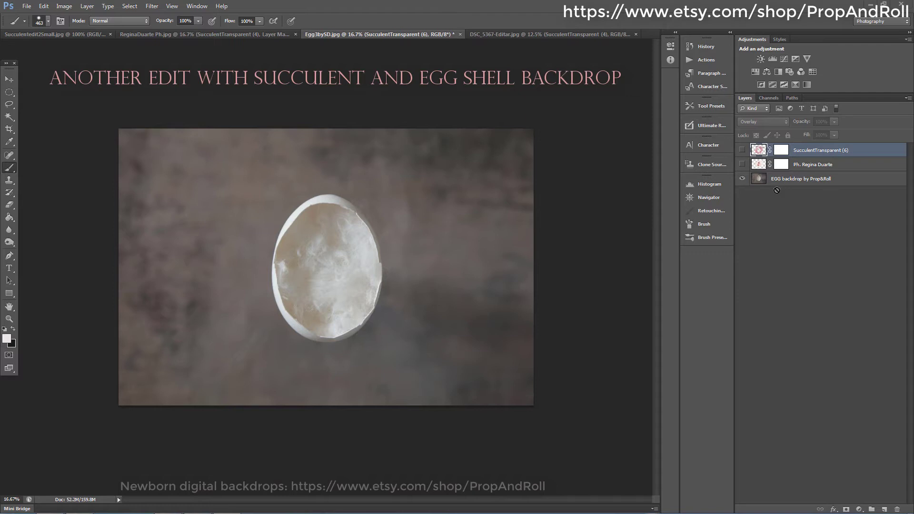
{"action": "left_click", "coordinate": [742, 164]}
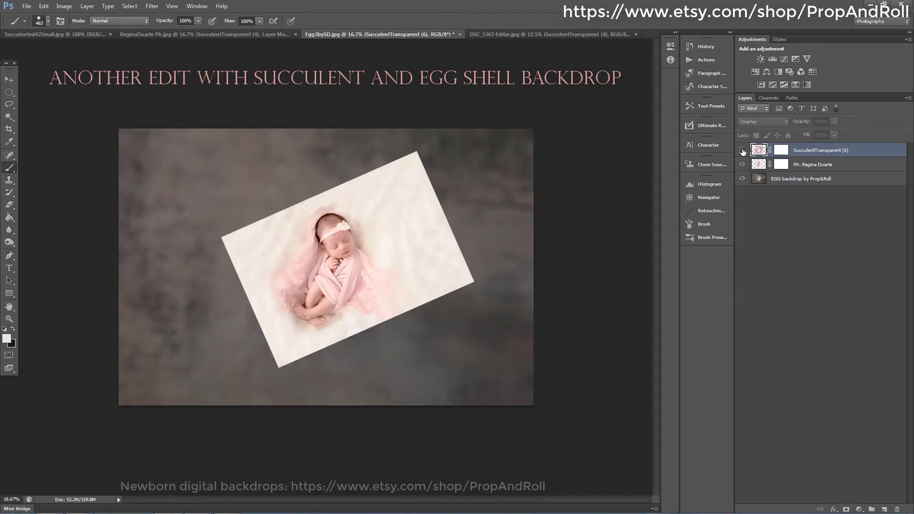
{"action": "left_click", "coordinate": [742, 150]}
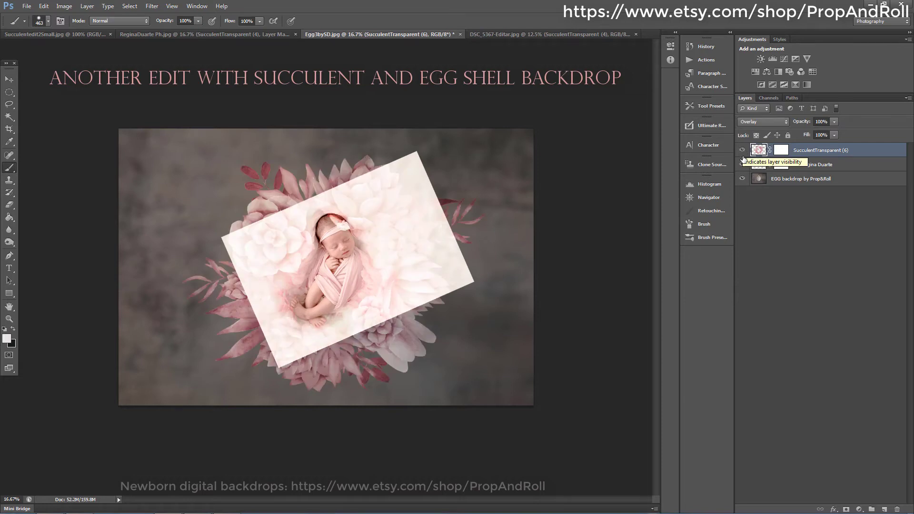
{"action": "left_click", "coordinate": [742, 164]}
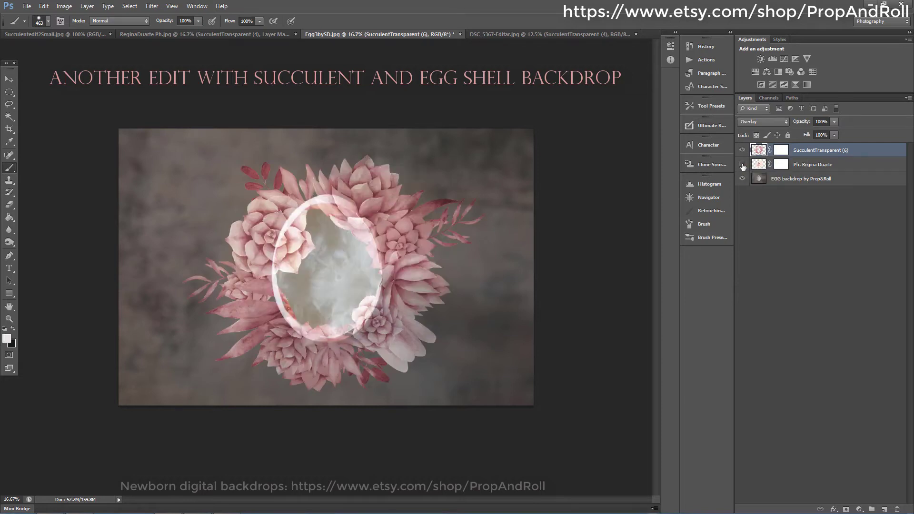
{"action": "left_click", "coordinate": [742, 164]}
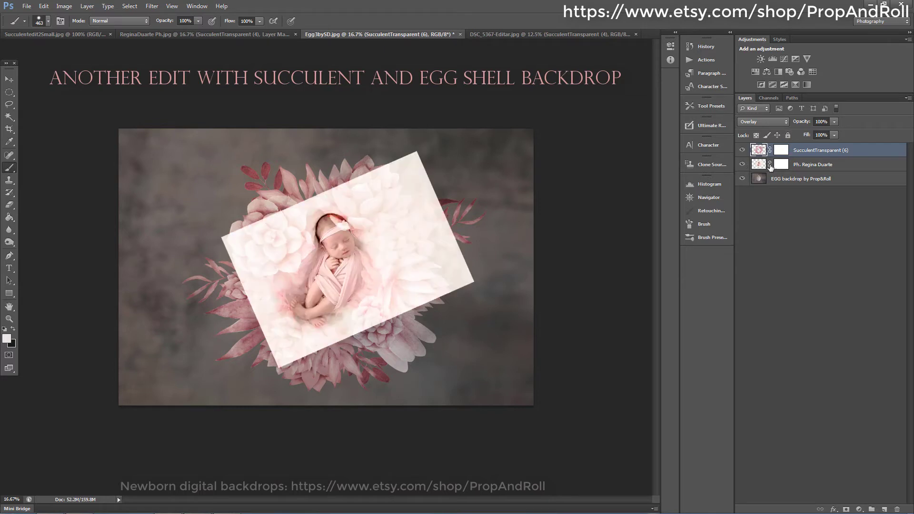
{"action": "left_click", "coordinate": [742, 150]}
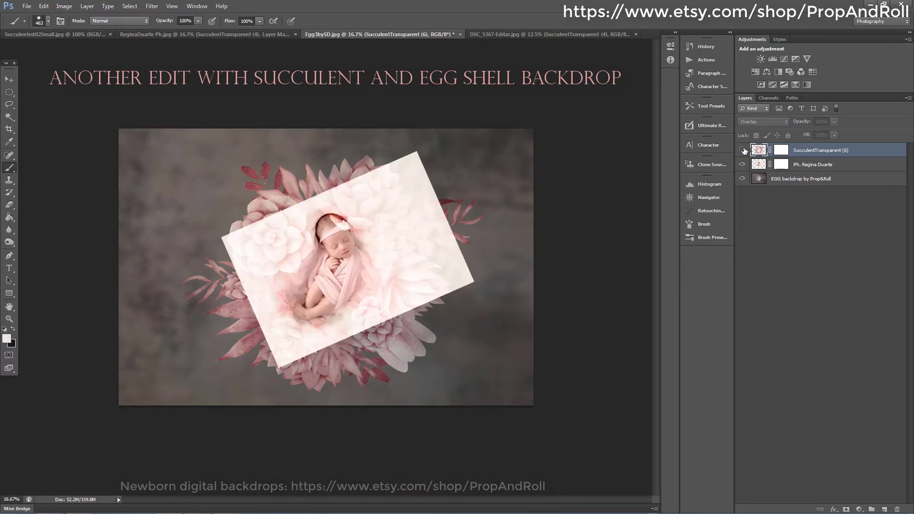
- Lower the baby photo layer's opacity to 44% and paint black on its mask to remove the photo outside the egg
{"action": "left_click", "coordinate": [782, 165]}
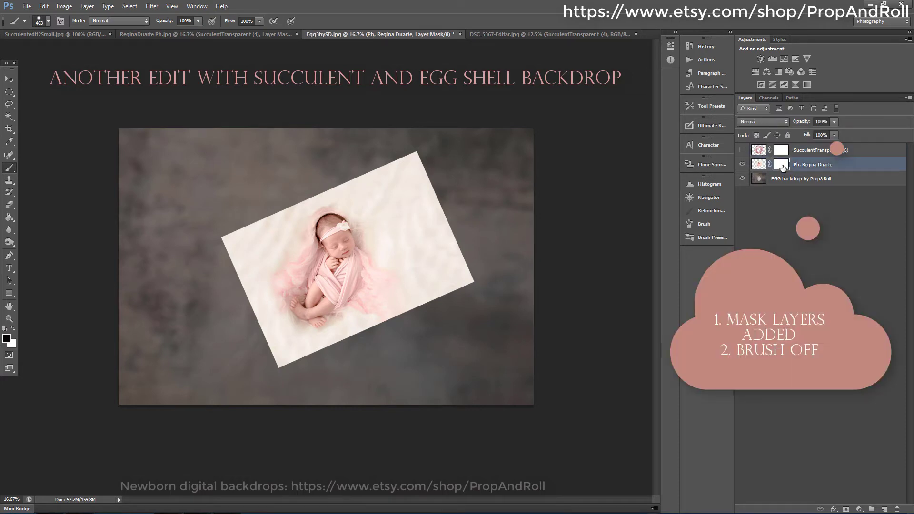
{"action": "left_click", "coordinate": [834, 122]}
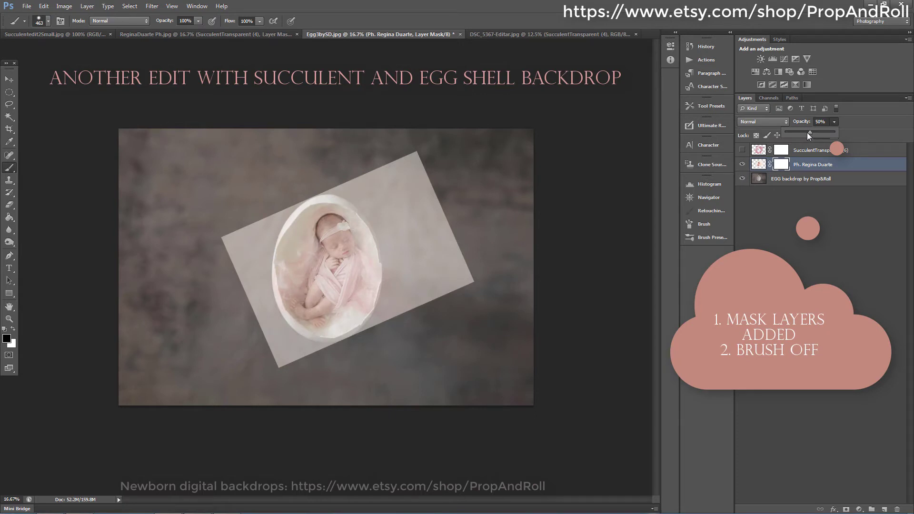
{"action": "left_click_drag", "start_coordinate": [808, 133], "coordinate": [805, 133]}
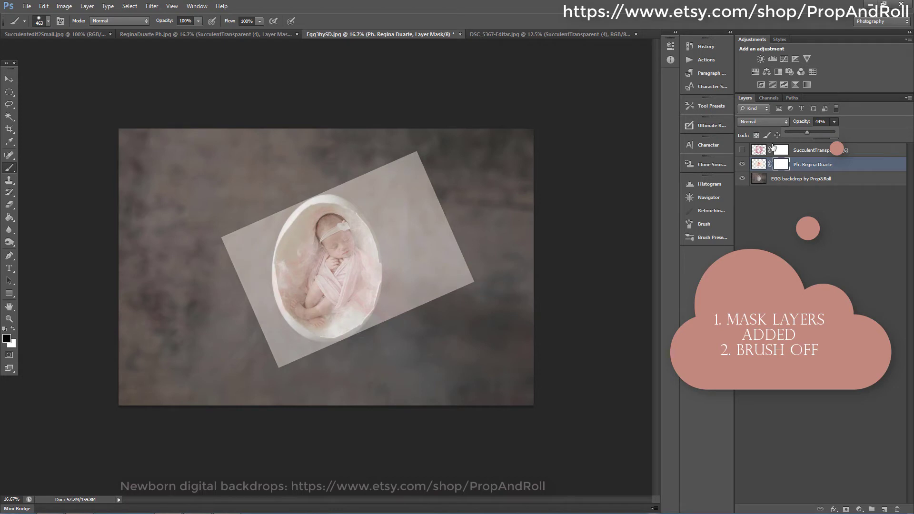
{"action": "key", "text": "ctrl+plus"}
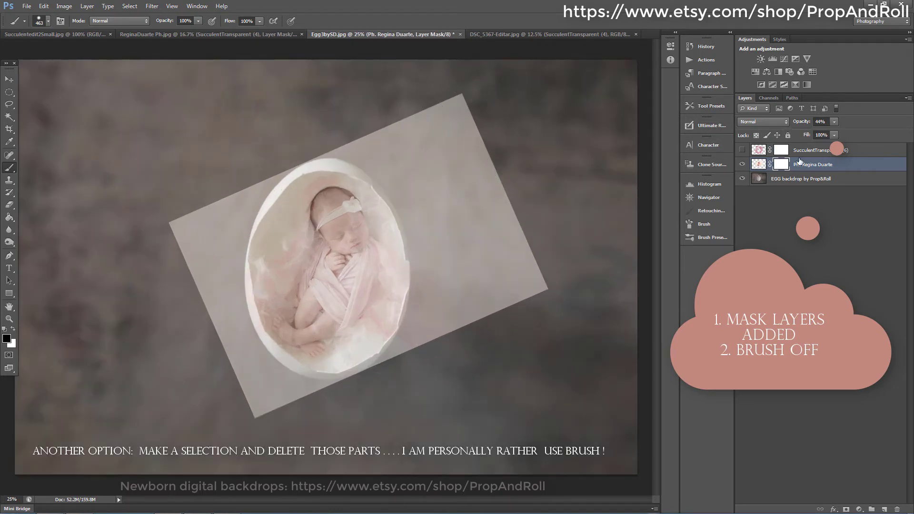
{"action": "mouse_move", "coordinate": [435, 81]}
{"action": "left_mouse_down"}
{"action": "mouse_move", "coordinate": [468, 117]}
{"action": "mouse_move", "coordinate": [436, 98]}
{"action": "mouse_move", "coordinate": [489, 183]}
{"action": "mouse_move", "coordinate": [507, 310]}
{"action": "mouse_move", "coordinate": [525, 264]}
{"action": "mouse_move", "coordinate": [536, 278]}
{"action": "mouse_move", "coordinate": [482, 342]}
{"action": "mouse_move", "coordinate": [470, 287]}
{"action": "mouse_move", "coordinate": [430, 356]}
{"action": "mouse_move", "coordinate": [445, 317]}
{"action": "mouse_move", "coordinate": [444, 260]}
{"action": "mouse_move", "coordinate": [412, 178]}
{"action": "mouse_move", "coordinate": [386, 155]}
{"action": "mouse_move", "coordinate": [314, 135]}
{"action": "mouse_move", "coordinate": [449, 105]}
{"action": "mouse_move", "coordinate": [419, 135]}
{"action": "mouse_move", "coordinate": [435, 135]}
{"action": "mouse_move", "coordinate": [444, 209]}
{"action": "mouse_move", "coordinate": [459, 213]}
{"action": "mouse_move", "coordinate": [478, 277]}
{"action": "mouse_move", "coordinate": [483, 195]}
{"action": "mouse_move", "coordinate": [473, 166]}
{"action": "mouse_move", "coordinate": [412, 91]}
{"action": "mouse_move", "coordinate": [338, 126]}
{"action": "mouse_move", "coordinate": [332, 139]}
{"action": "mouse_move", "coordinate": [353, 139]}
{"action": "mouse_move", "coordinate": [265, 161]}
{"action": "mouse_move", "coordinate": [202, 247]}
{"action": "mouse_move", "coordinate": [183, 353]}
{"action": "mouse_move", "coordinate": [186, 236]}
{"action": "mouse_move", "coordinate": [156, 250]}
{"action": "mouse_move", "coordinate": [242, 191]}
{"action": "mouse_move", "coordinate": [222, 232]}
{"action": "mouse_move", "coordinate": [222, 332]}
{"action": "mouse_move", "coordinate": [246, 423]}
{"action": "mouse_move", "coordinate": [266, 452]}
{"action": "mouse_move", "coordinate": [208, 318]}
{"action": "mouse_move", "coordinate": [237, 378]}
{"action": "mouse_move", "coordinate": [224, 326]}
{"action": "mouse_move", "coordinate": [265, 384]}
{"action": "mouse_move", "coordinate": [296, 402]}
{"action": "mouse_move", "coordinate": [314, 404]}
{"action": "mouse_move", "coordinate": [268, 375]}
{"action": "mouse_move", "coordinate": [318, 403]}
{"action": "mouse_move", "coordinate": [372, 393]}
{"action": "mouse_move", "coordinate": [414, 359]}
{"action": "mouse_move", "coordinate": [426, 330]}
{"action": "mouse_move", "coordinate": [443, 210]}
{"action": "left_mouse_up"}
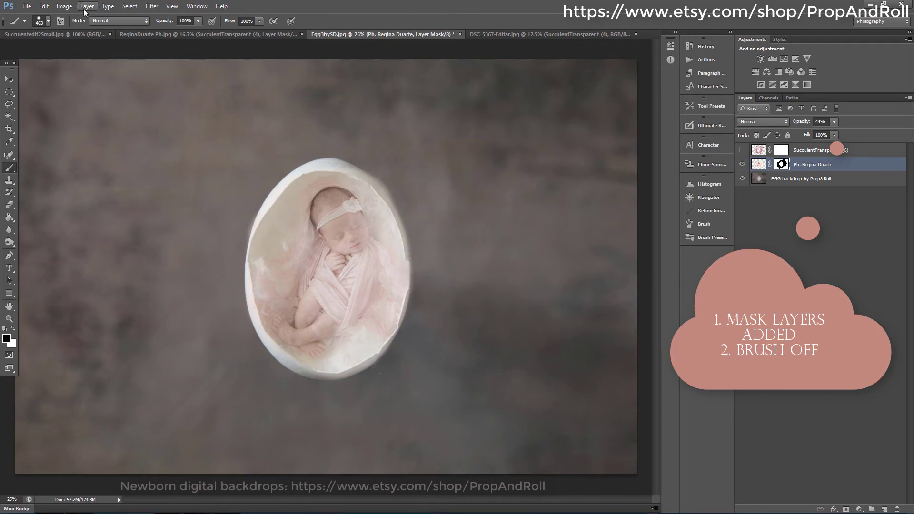
- Refine the baby photo's mask along the egg shell rim with a smaller, softer black brush at 63% opacity
{"action": "left_click_drag", "start_coordinate": [198, 21], "coordinate": [180, 30]}
{"action": "left_click", "coordinate": [48, 21]}
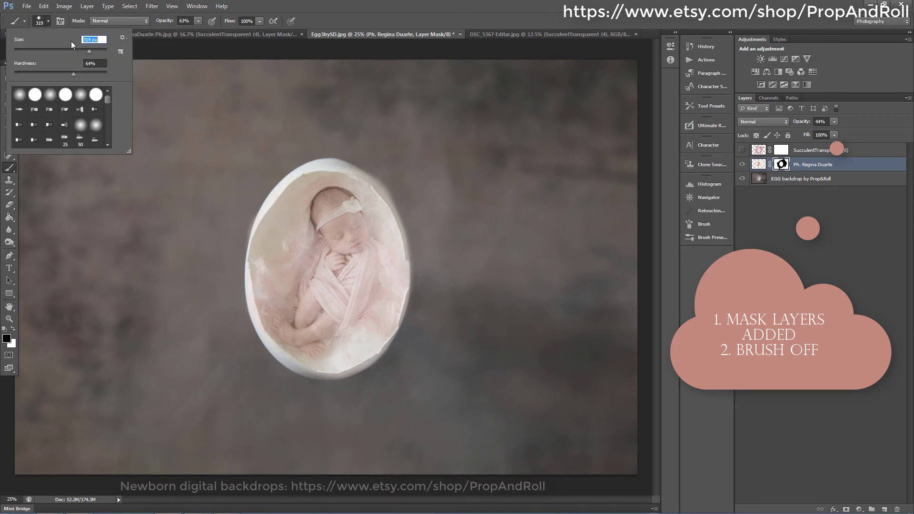
{"action": "left_click_drag", "start_coordinate": [78, 72], "coordinate": [58, 72]}
{"action": "left_click", "coordinate": [323, 158]}
{"action": "mouse_move", "coordinate": [324, 158]}
{"action": "left_mouse_down"}
{"action": "mouse_move", "coordinate": [384, 182]}
{"action": "mouse_move", "coordinate": [420, 243]}
{"action": "mouse_move", "coordinate": [380, 163]}
{"action": "mouse_move", "coordinate": [339, 159]}
{"action": "mouse_move", "coordinate": [388, 191]}
{"action": "mouse_move", "coordinate": [413, 237]}
{"action": "mouse_move", "coordinate": [416, 270]}
{"action": "mouse_move", "coordinate": [415, 304]}
{"action": "mouse_move", "coordinate": [392, 350]}
{"action": "mouse_move", "coordinate": [340, 383]}
{"action": "mouse_move", "coordinate": [262, 368]}
{"action": "mouse_move", "coordinate": [323, 380]}
{"action": "mouse_move", "coordinate": [272, 351]}
{"action": "mouse_move", "coordinate": [243, 304]}
{"action": "mouse_move", "coordinate": [242, 326]}
{"action": "mouse_move", "coordinate": [248, 331]}
{"action": "mouse_move", "coordinate": [232, 271]}
{"action": "mouse_move", "coordinate": [234, 256]}
{"action": "mouse_move", "coordinate": [249, 315]}
{"action": "mouse_move", "coordinate": [240, 255]}
{"action": "mouse_move", "coordinate": [234, 263]}
{"action": "mouse_move", "coordinate": [249, 217]}
{"action": "mouse_move", "coordinate": [325, 163]}
{"action": "mouse_move", "coordinate": [375, 163]}
{"action": "mouse_move", "coordinate": [310, 161]}
{"action": "left_mouse_up"}
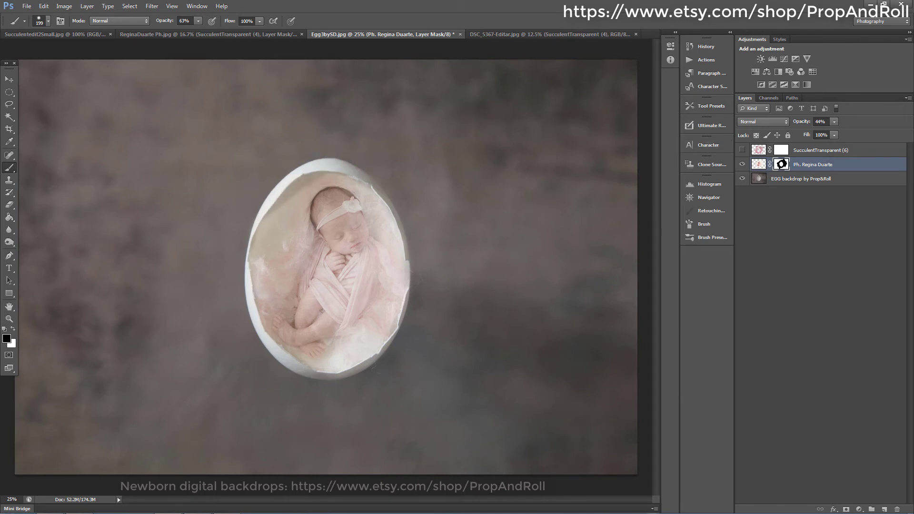
- Touch up the baby photo's mask inside the shell edge with swapped brush colors and restore the layer's opacity to 100%
{"action": "left_click", "coordinate": [12, 329]}
{"action": "left_click_drag", "start_coordinate": [285, 204], "coordinate": [278, 219]}
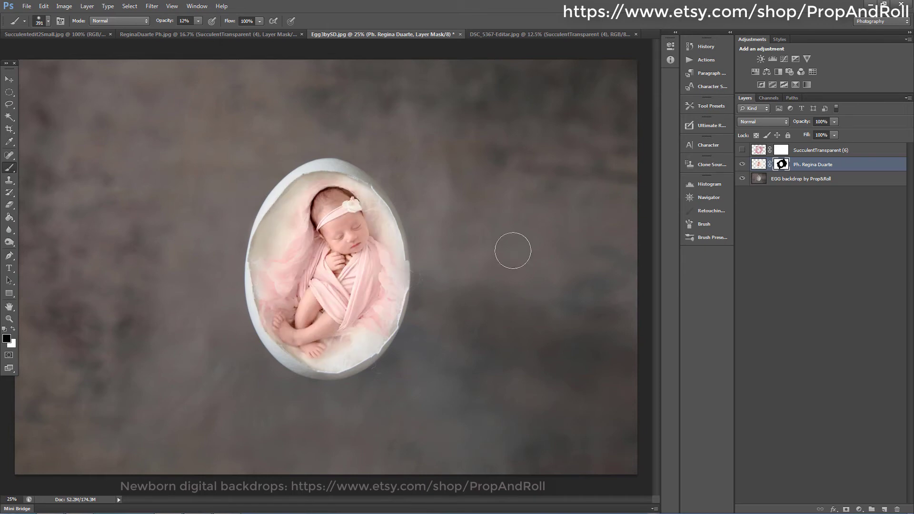
{"action": "key", "text": "ctrl+minus"}
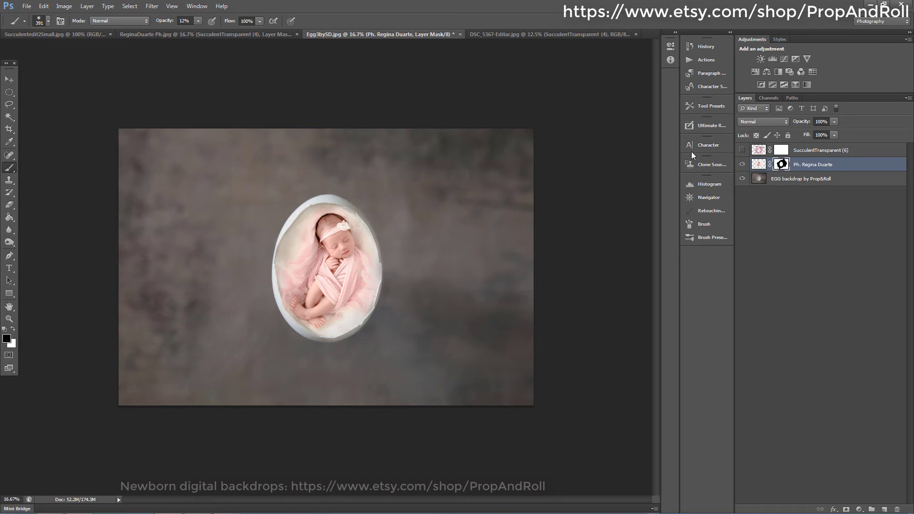
- Show the succulent layer over the egg and reduce its opacity to 63%
{"action": "left_click", "coordinate": [742, 149]}
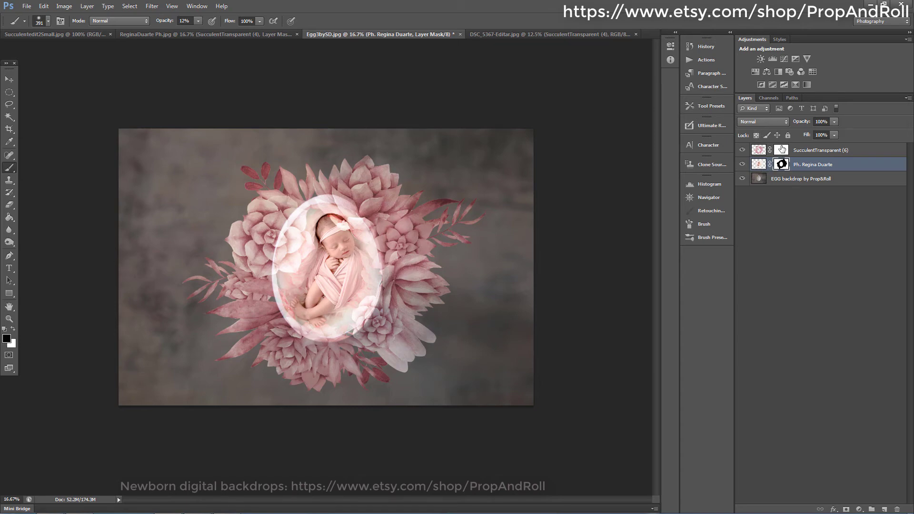
{"action": "left_click", "coordinate": [756, 149]}
{"action": "left_click", "coordinate": [834, 135]}
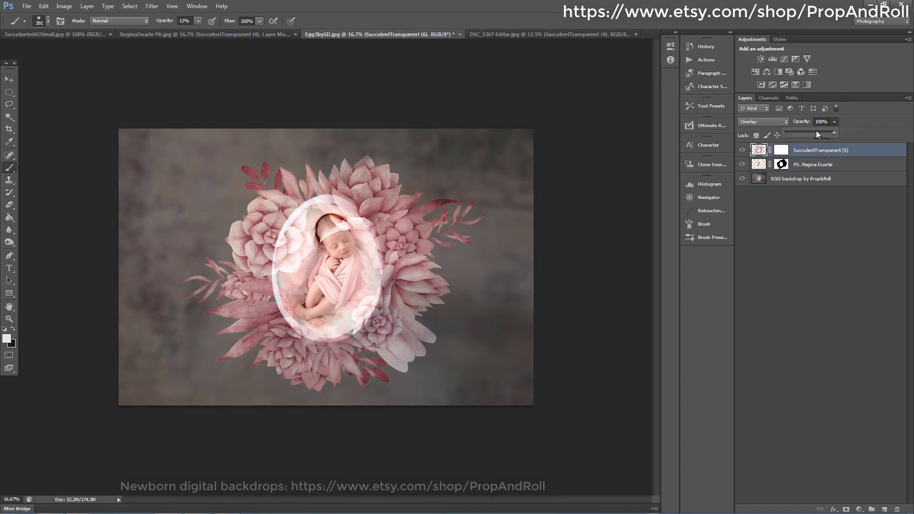
{"action": "left_click", "coordinate": [816, 131]}
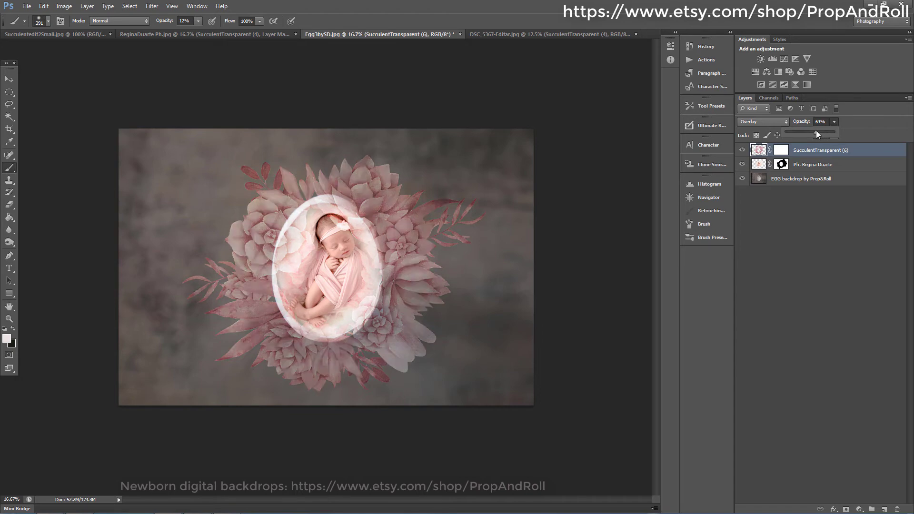
- Paint black on the succulent layer's mask over the egg and baby with a 246 px brush at 73% opacity and 72% hardness
{"action": "left_click", "coordinate": [781, 149]}
{"action": "key", "text": "x"}
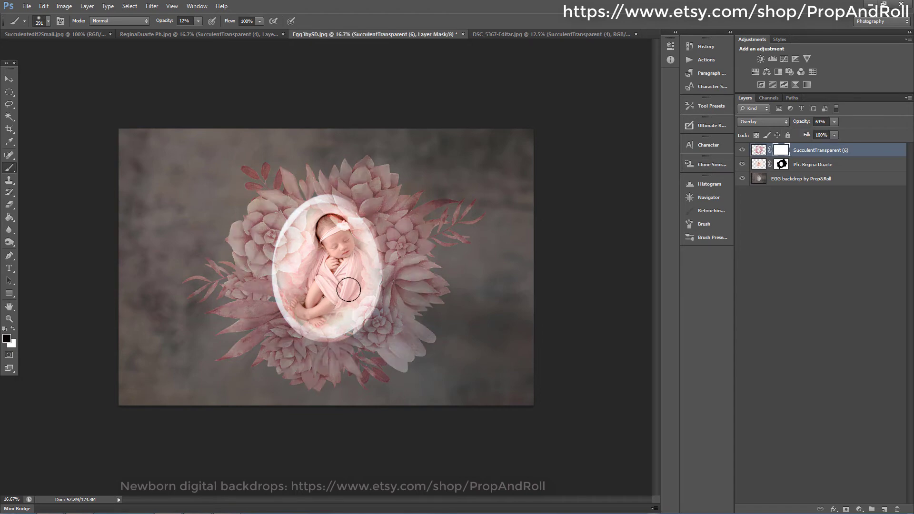
{"action": "key", "text": "ctrl+plus"}
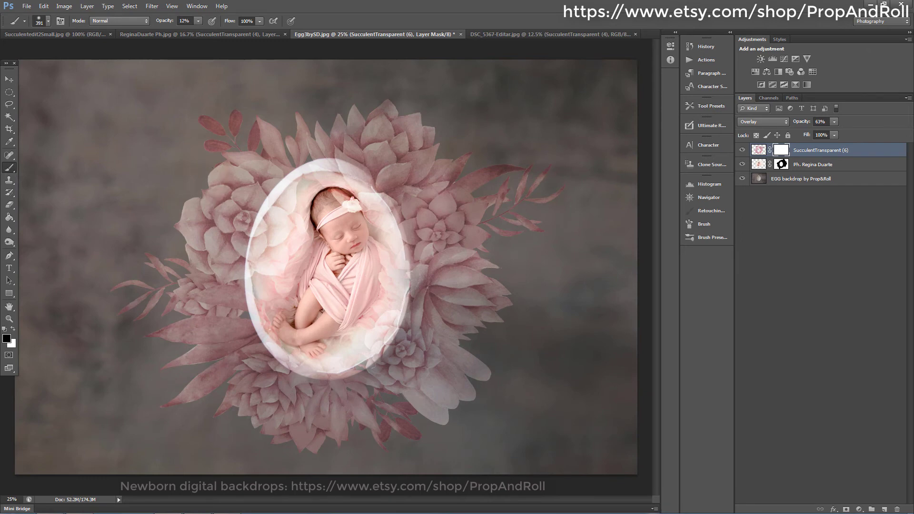
{"action": "key", "text": "ctrl+plus"}
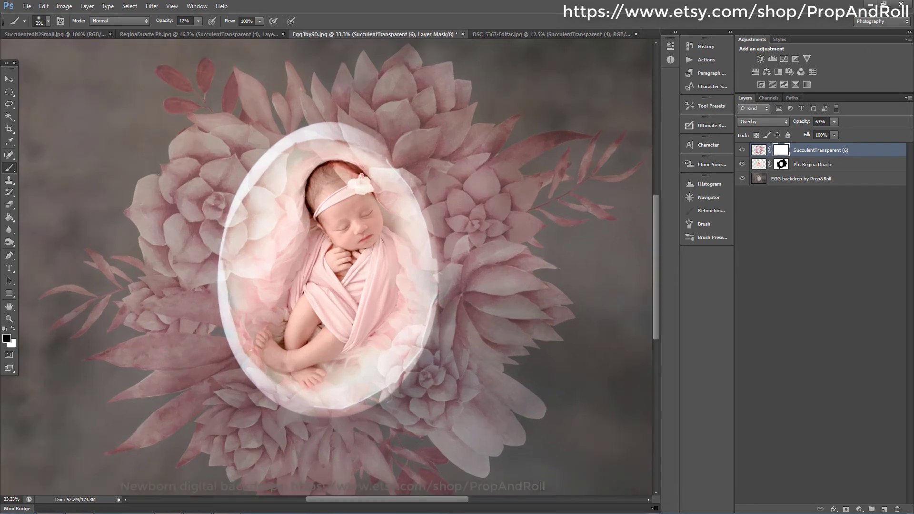
{"action": "left_click", "coordinate": [48, 21]}
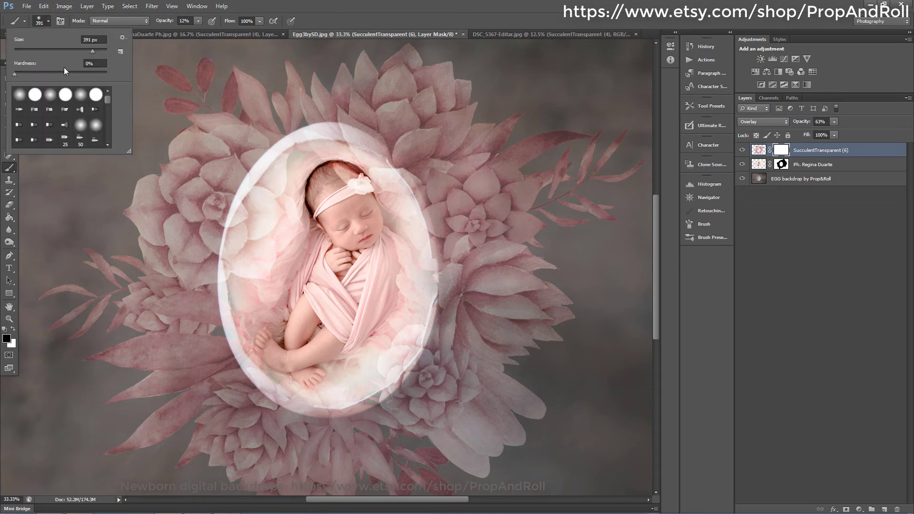
{"action": "left_click", "coordinate": [198, 22]}
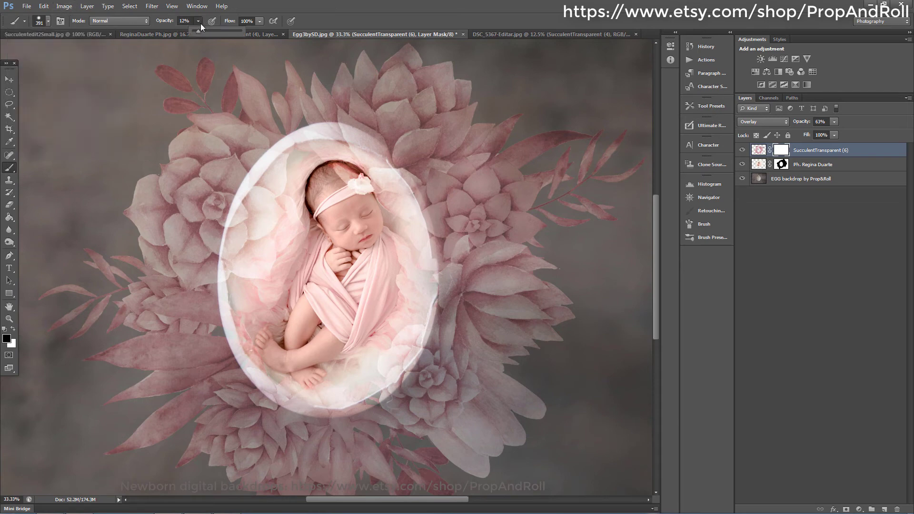
{"action": "left_click", "coordinate": [47, 21]}
{"action": "left_click_drag", "start_coordinate": [87, 53], "coordinate": [84, 52]}
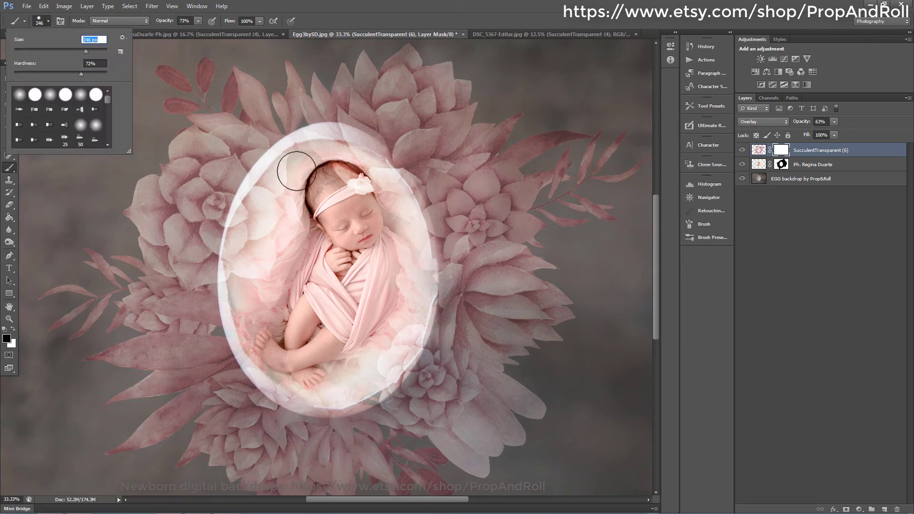
{"action": "left_click", "coordinate": [291, 162]}
{"action": "mouse_move", "coordinate": [292, 167]}
{"action": "left_mouse_down"}
{"action": "mouse_move", "coordinate": [289, 157]}
{"action": "mouse_move", "coordinate": [280, 163]}
{"action": "mouse_move", "coordinate": [247, 219]}
{"action": "mouse_move", "coordinate": [239, 251]}
{"action": "mouse_move", "coordinate": [253, 238]}
{"action": "mouse_move", "coordinate": [249, 279]}
{"action": "mouse_move", "coordinate": [283, 267]}
{"action": "mouse_move", "coordinate": [255, 232]}
{"action": "mouse_move", "coordinate": [264, 193]}
{"action": "left_mouse_up"}
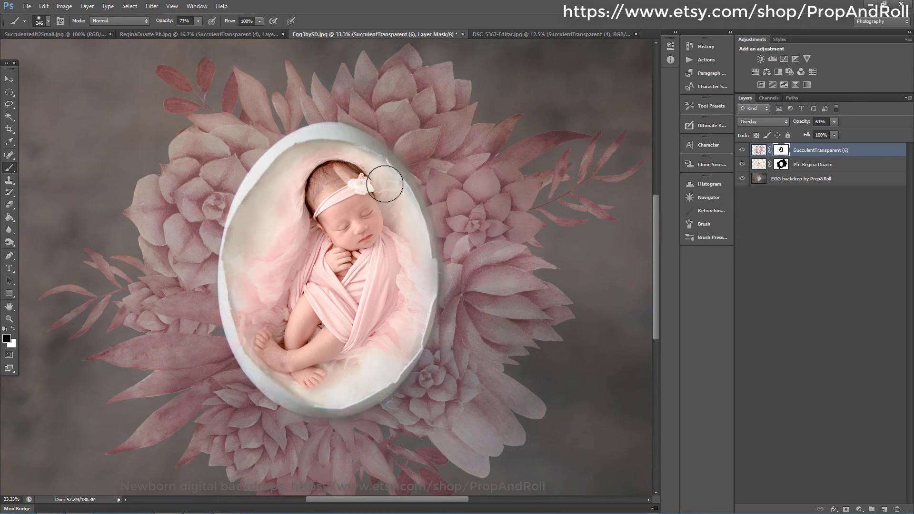
- Raise the opacity of the masked succulent layer to 87%
{"action": "key", "text": "ctrl+minus"}
{"action": "key", "text": "ctrl+minus"}
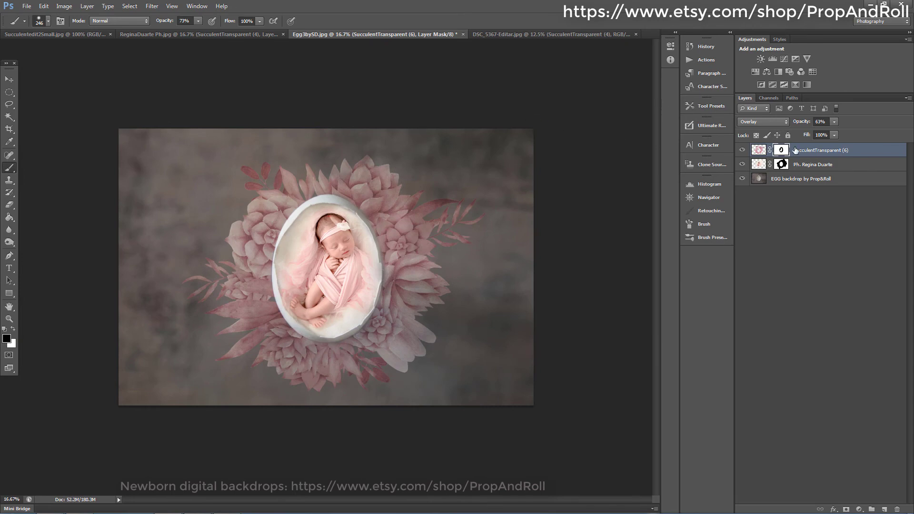
{"action": "left_click", "coordinate": [758, 150]}
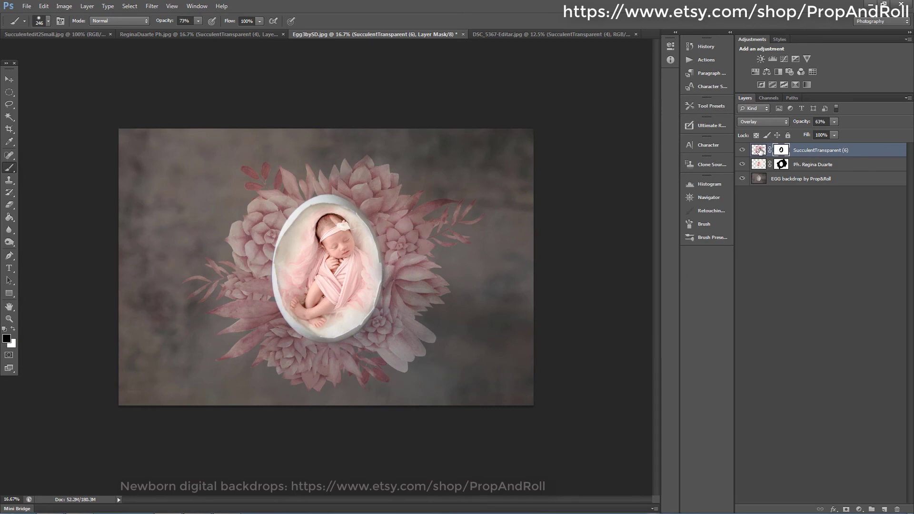
{"action": "left_click", "coordinate": [833, 122]}
{"action": "left_click_drag", "start_coordinate": [844, 130], "coordinate": [846, 131]}
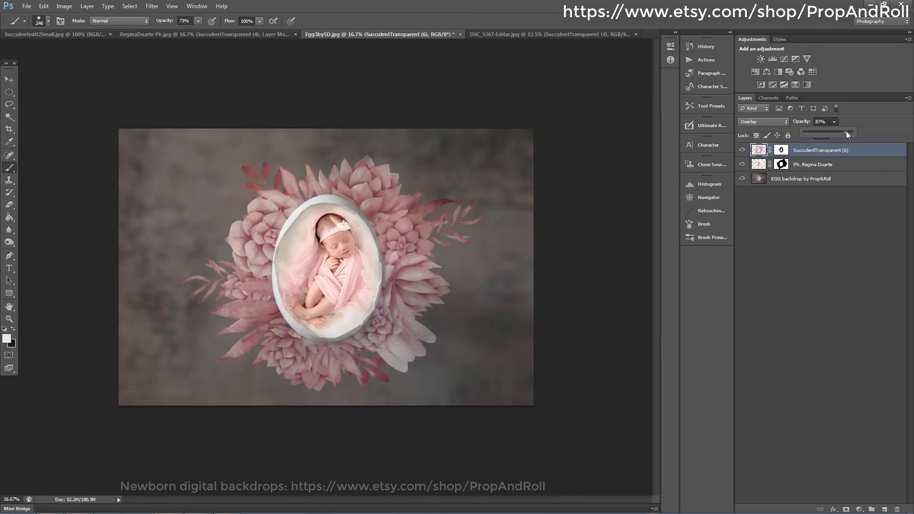
{"action": "left_click", "coordinate": [862, 119]}
- Try the Luminosity blending mode on the succulent layer, with opacity lowered to 75% and fill to 86%
{"action": "left_click", "coordinate": [785, 124]}
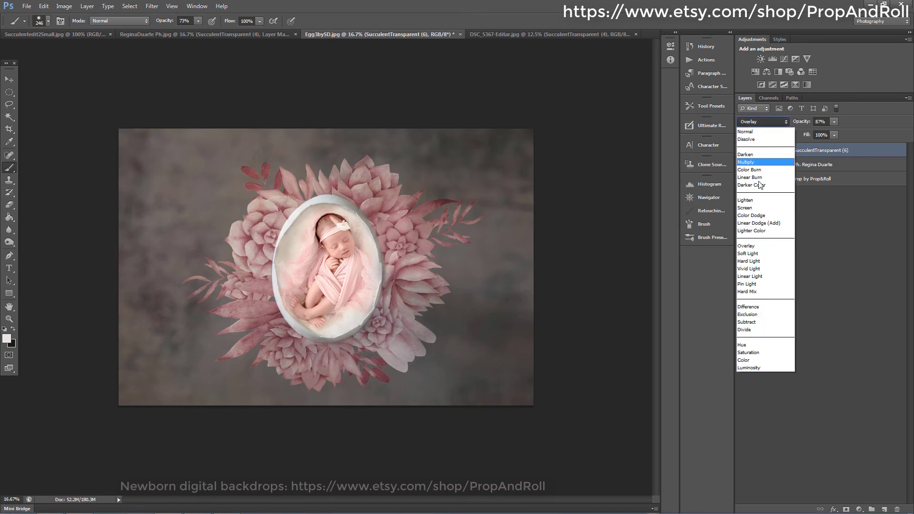
{"action": "left_click", "coordinate": [754, 367]}
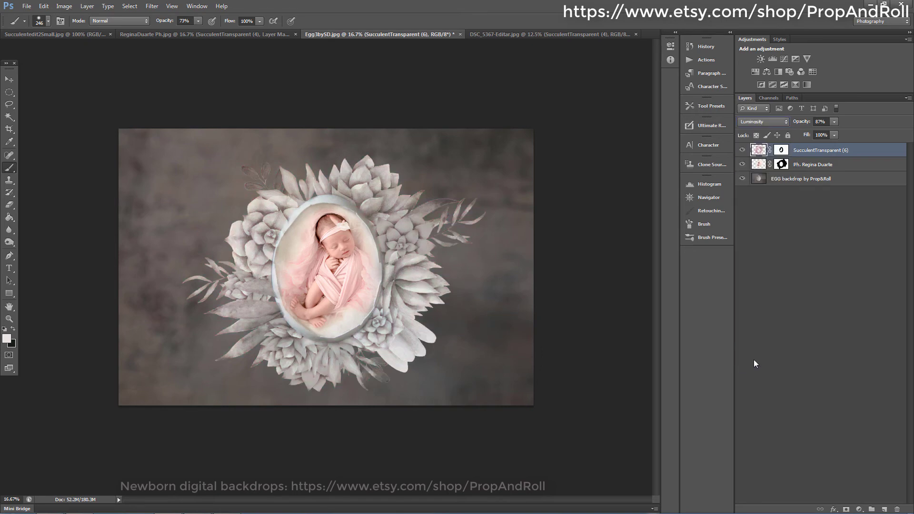
{"action": "left_click", "coordinate": [833, 122]}
{"action": "left_click_drag", "start_coordinate": [835, 132], "coordinate": [828, 132]}
{"action": "left_click", "coordinate": [835, 136]}
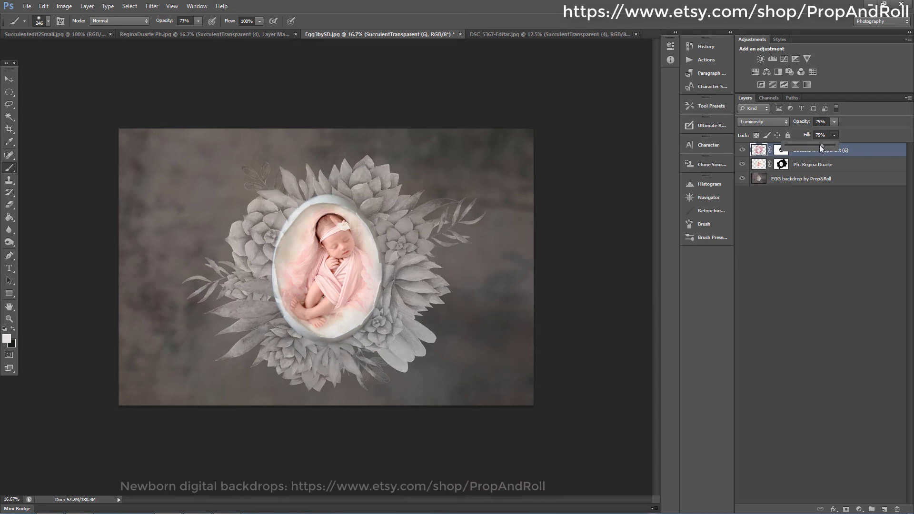
{"action": "left_click_drag", "start_coordinate": [814, 145], "coordinate": [813, 145]}
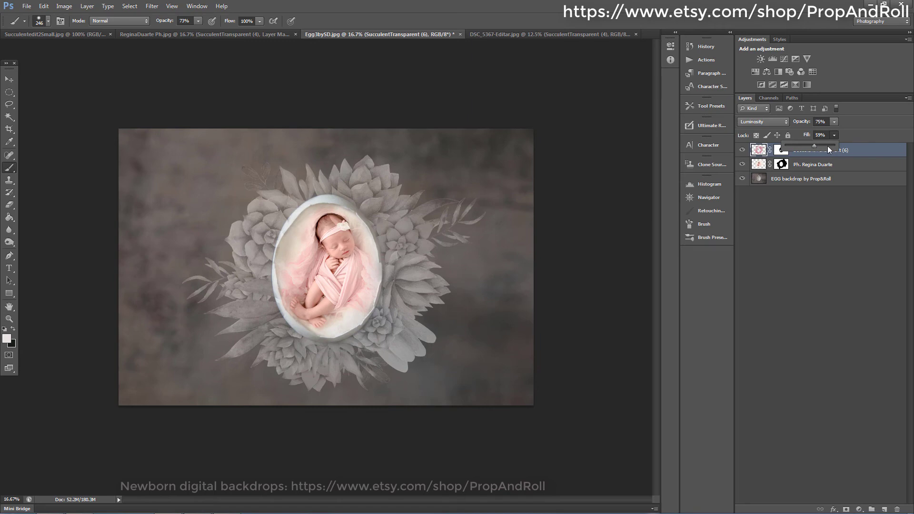
- Return the succulent layer to the Overlay blending mode and set its fill to 90%
{"action": "left_click", "coordinate": [781, 121]}
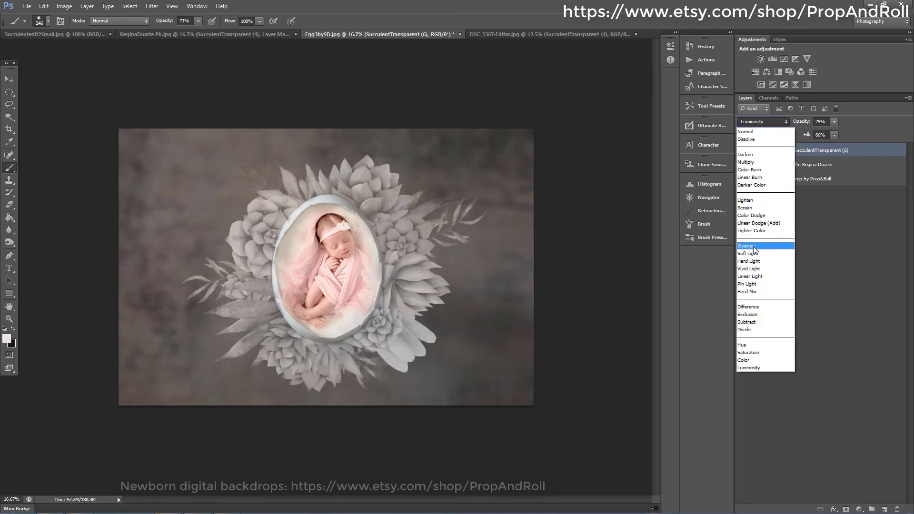
{"action": "left_click", "coordinate": [755, 248]}
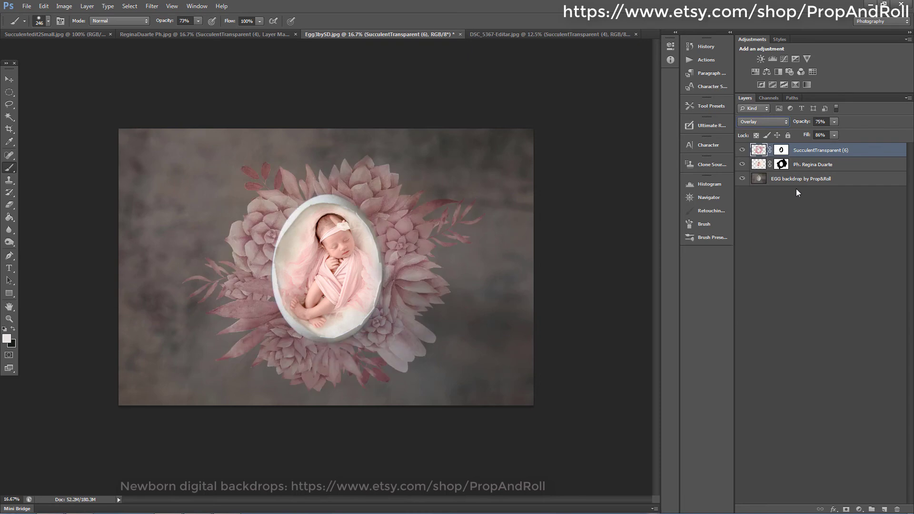
{"action": "left_click", "coordinate": [833, 135]}
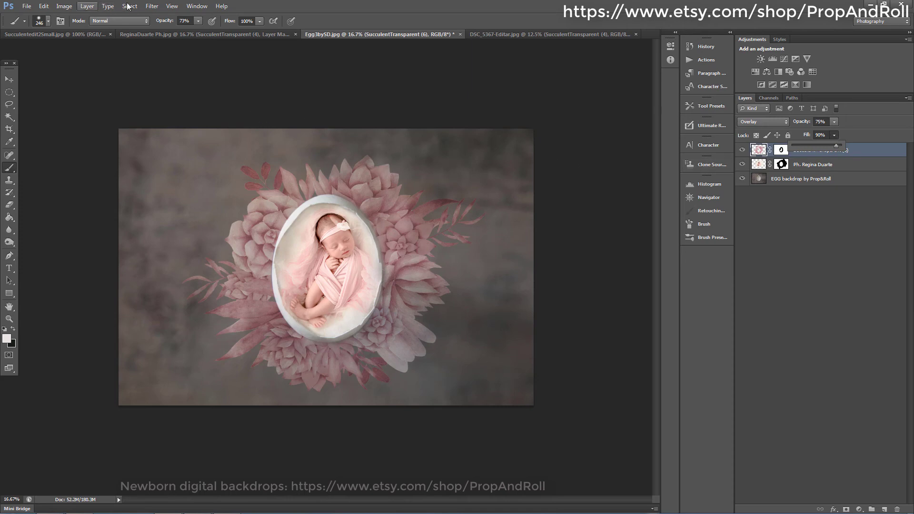
- Apply a light Add Noise filter to the succulent layer, using Gaussian distribution and monochromatic noise
{"action": "left_click", "coordinate": [151, 5]}
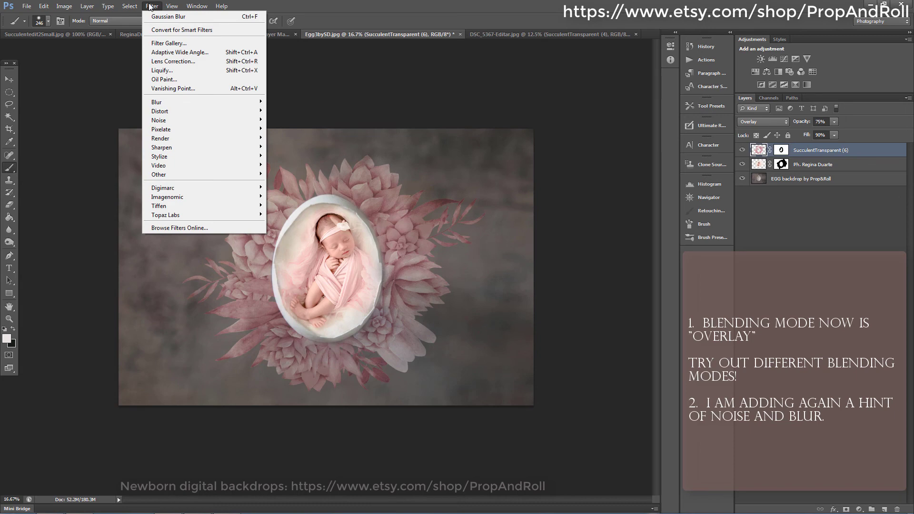
{"action": "mouse_move", "coordinate": [163, 121]}
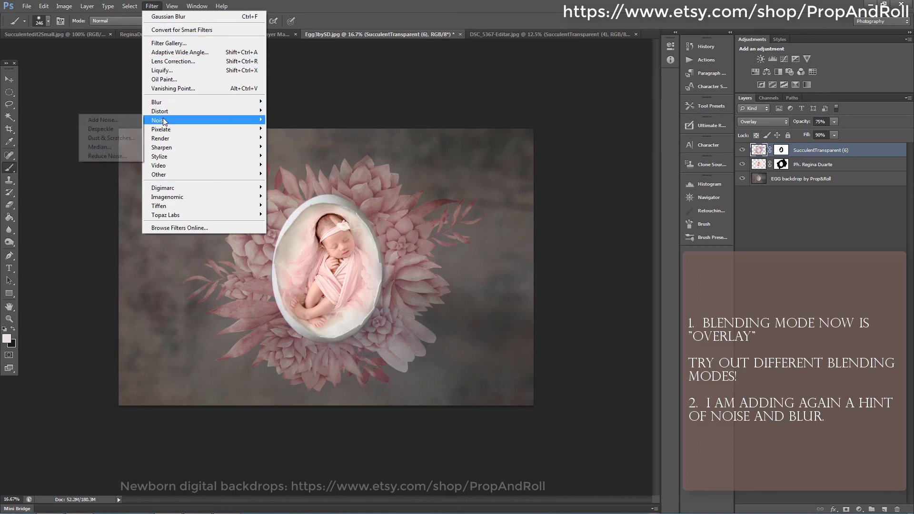
{"action": "left_click", "coordinate": [114, 121]}
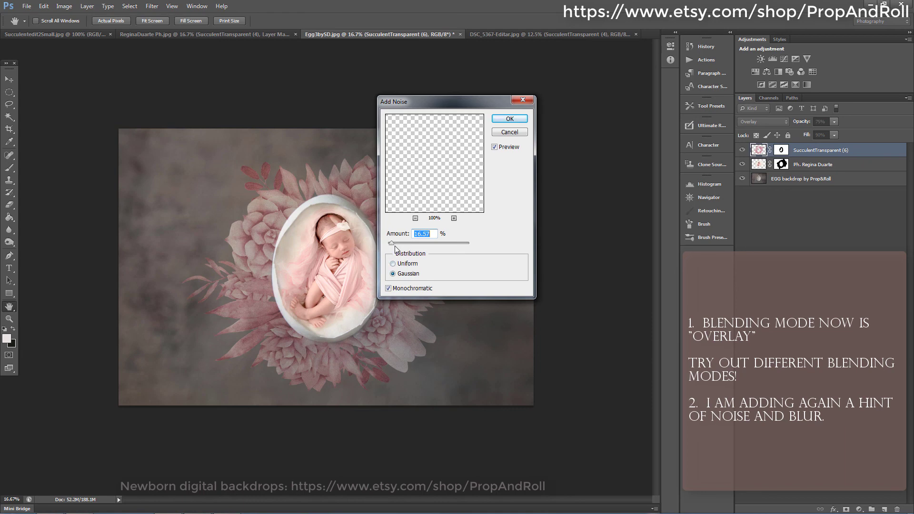
{"action": "left_click_drag", "start_coordinate": [391, 244], "coordinate": [390, 243]}
{"action": "left_click", "coordinate": [509, 119]}
- Apply a Gaussian Blur with a 1.1-pixel radius to the succulent layer, comparing stronger radii in the preview
{"action": "key", "text": "ctrl+plus"}
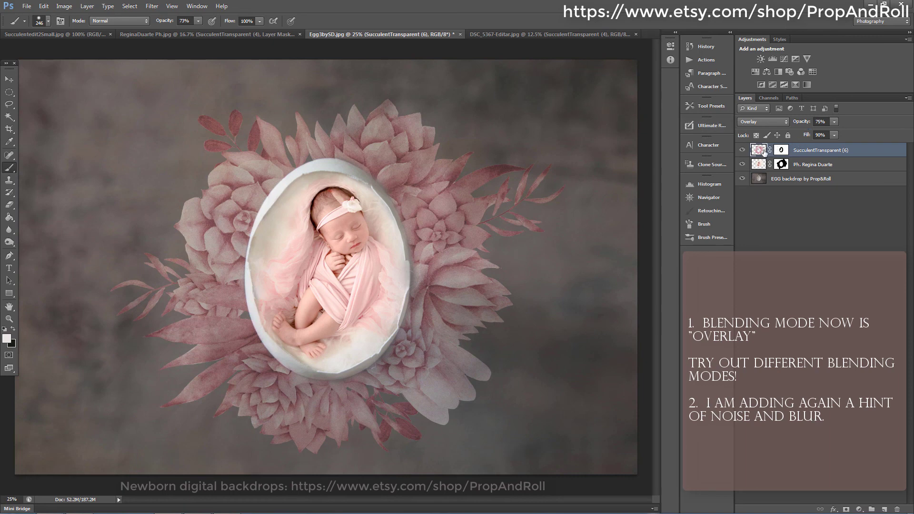
{"action": "left_click", "coordinate": [152, 6]}
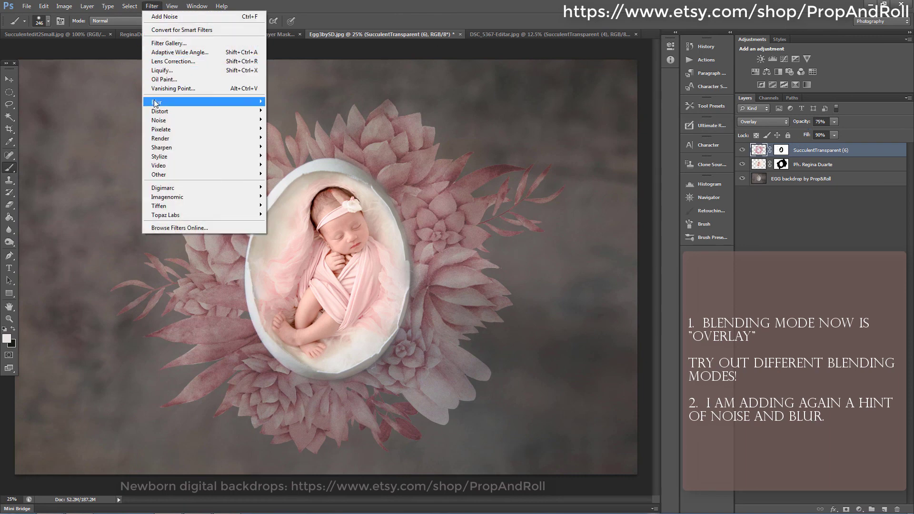
{"action": "mouse_move", "coordinate": [161, 103]}
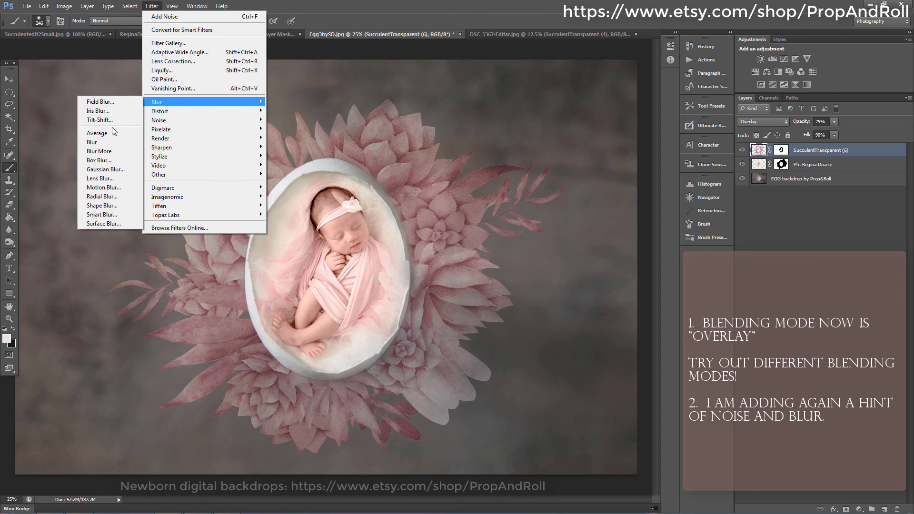
{"action": "left_click", "coordinate": [104, 169]}
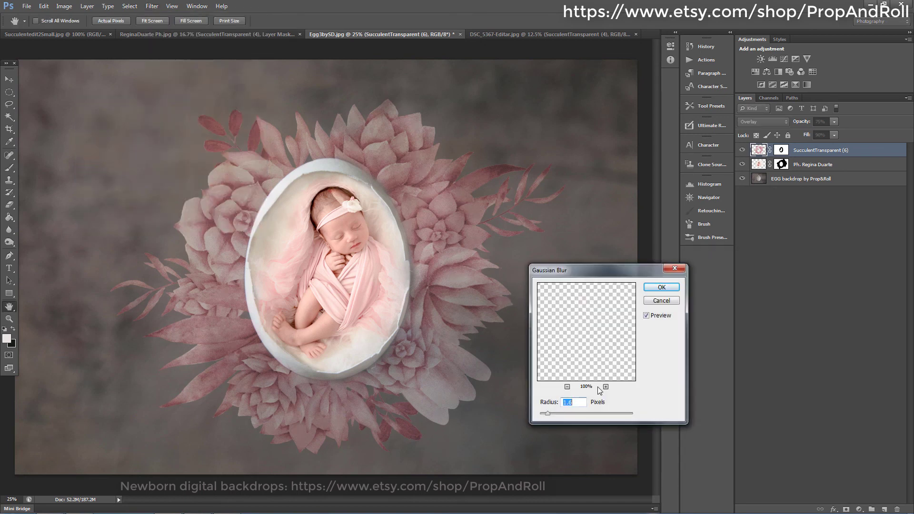
{"action": "left_click_drag", "start_coordinate": [548, 413], "coordinate": [561, 418]}
{"action": "key", "text": "ctrl+minus"}
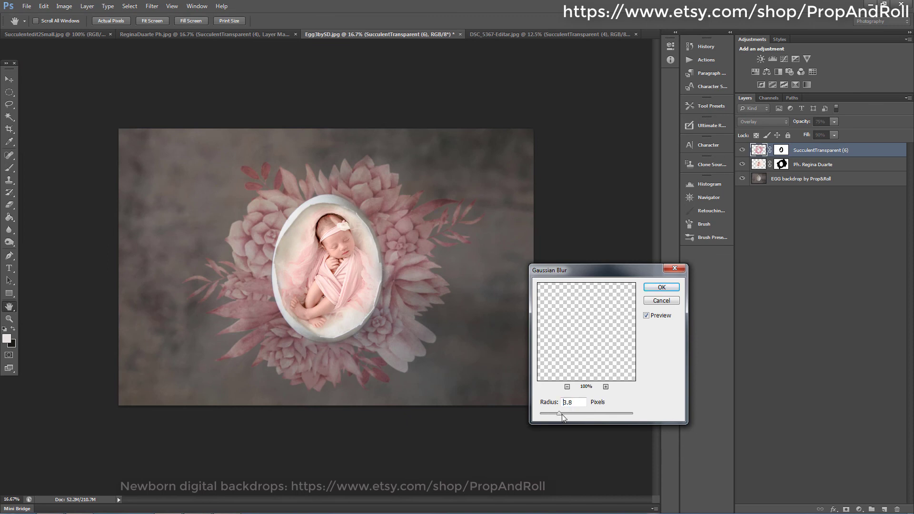
{"action": "left_click_drag", "start_coordinate": [562, 414], "coordinate": [566, 415]}
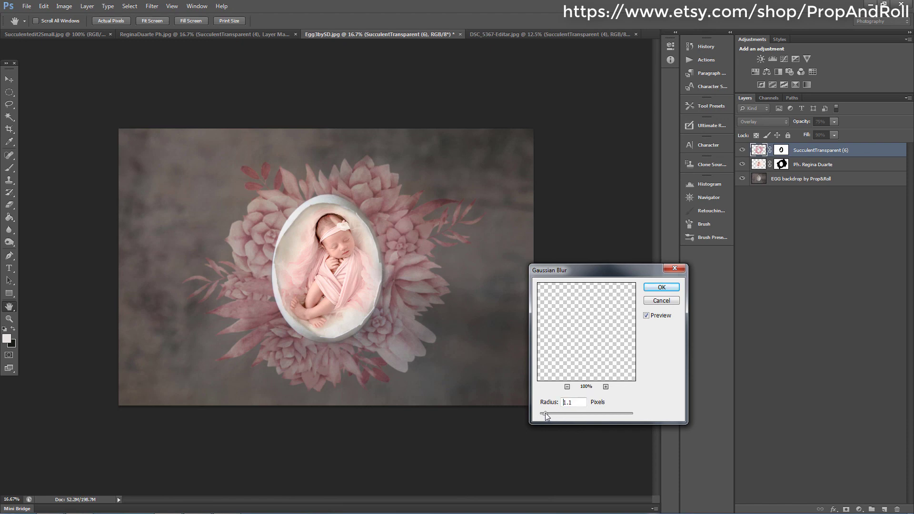
{"action": "left_click_drag", "start_coordinate": [544, 413], "coordinate": [544, 413]}
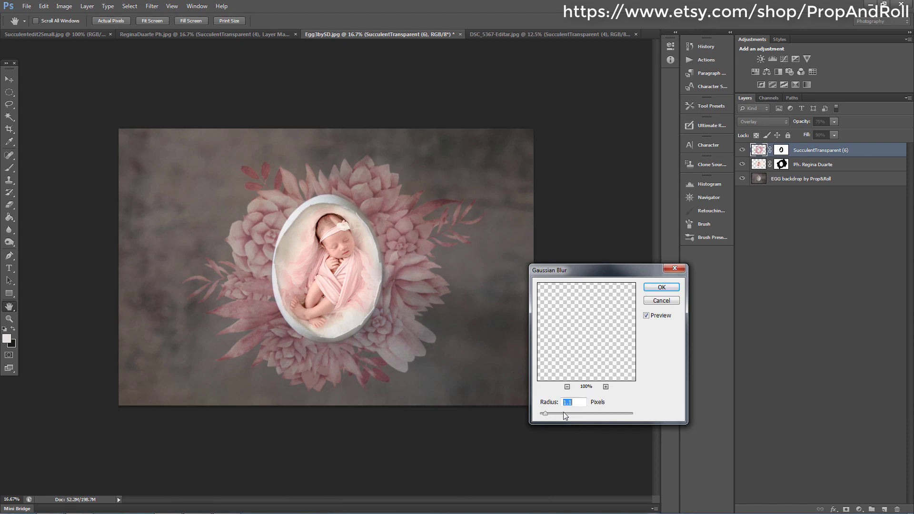
{"action": "left_click", "coordinate": [660, 288]}
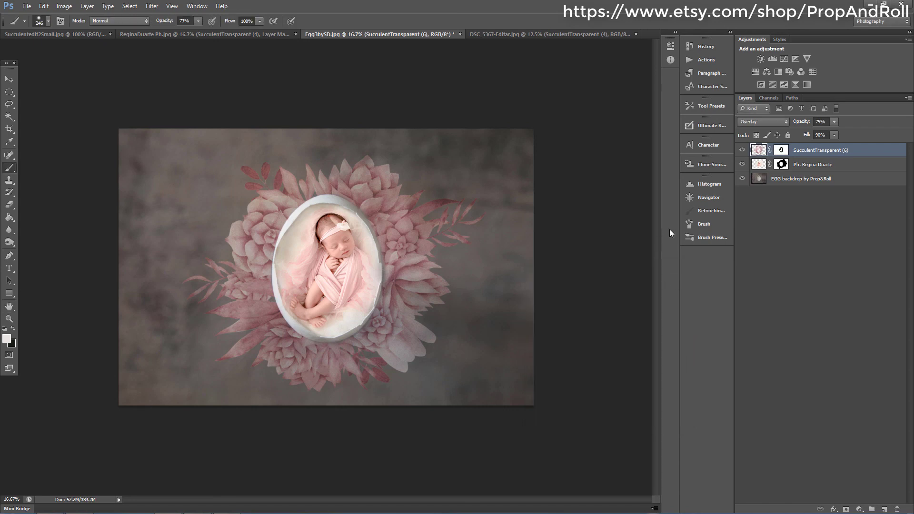